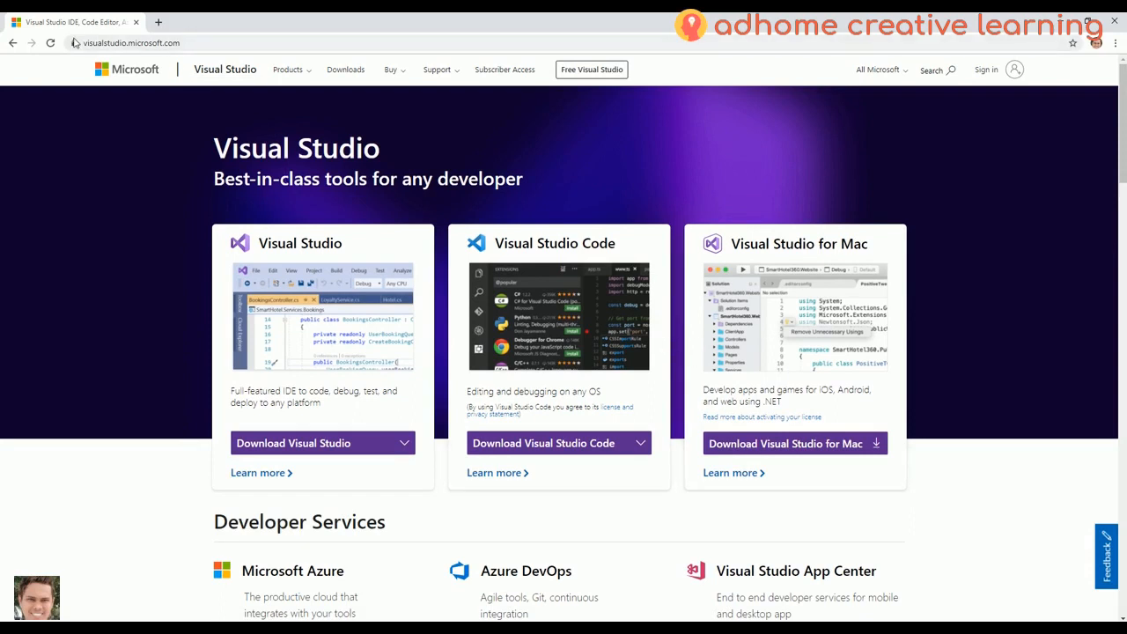
# Download the Visual Studio Community 2019 installer from the Visual Studio website.
pyautogui.click(176, 42)
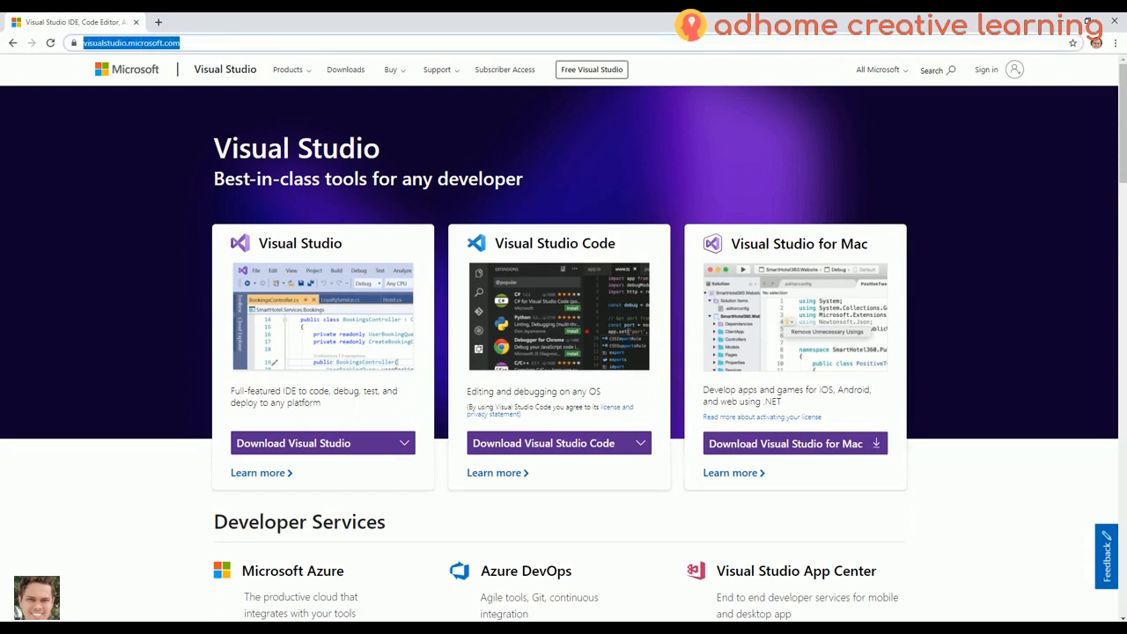
pyautogui.click(35, 81)
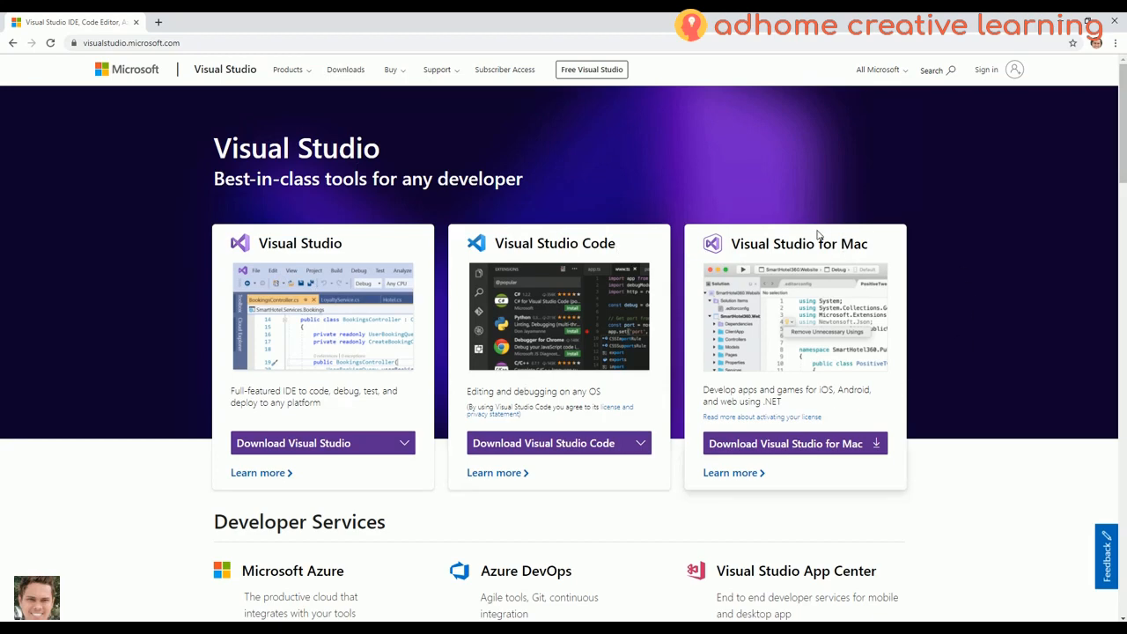
pyautogui.scroll(-1, 502, 370)
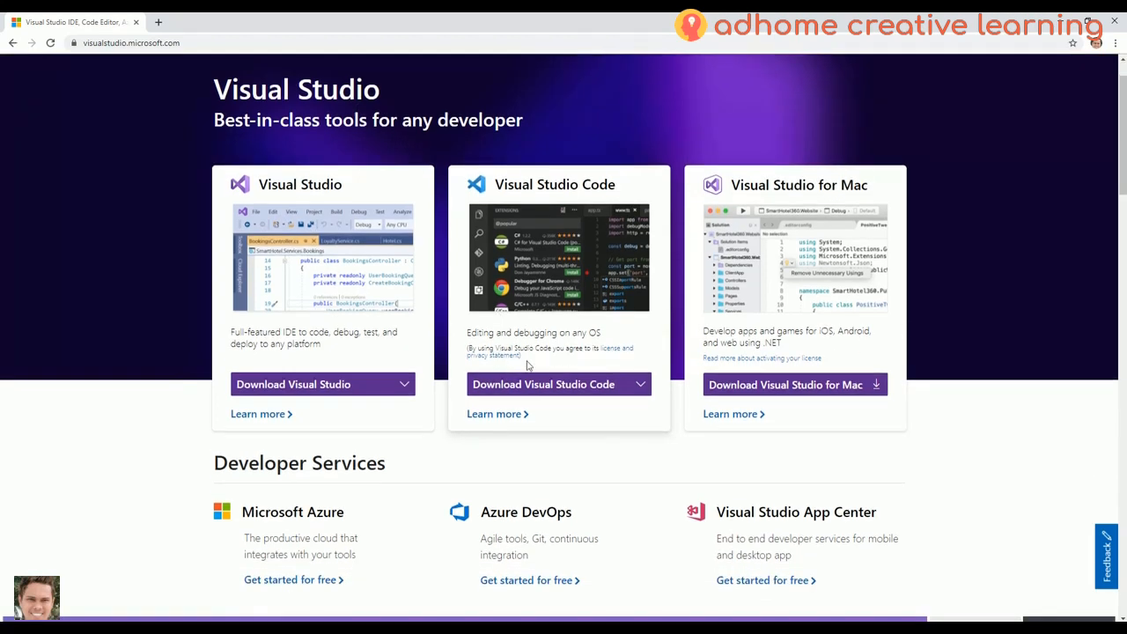
pyautogui.click(390, 385)
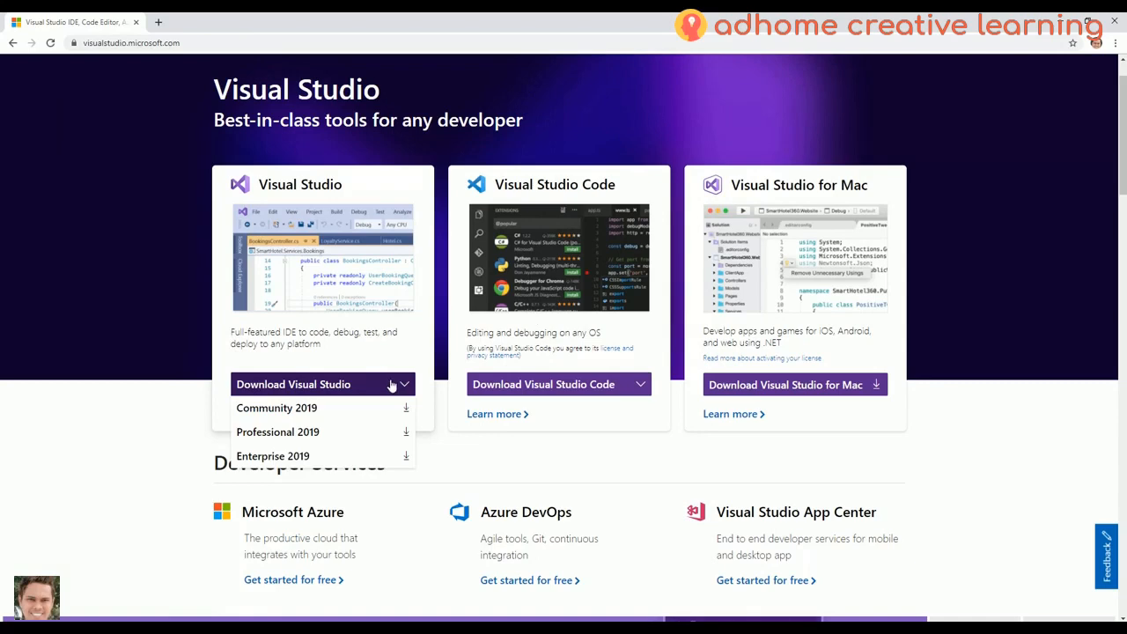
pyautogui.moveTo(400, 393)
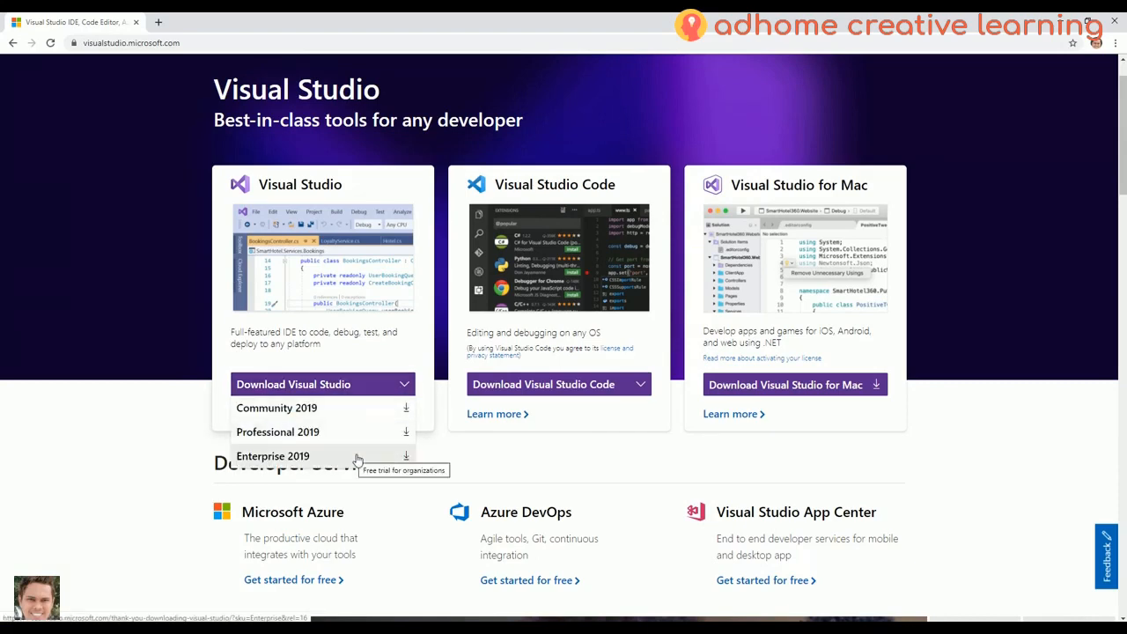
pyautogui.click(304, 414)
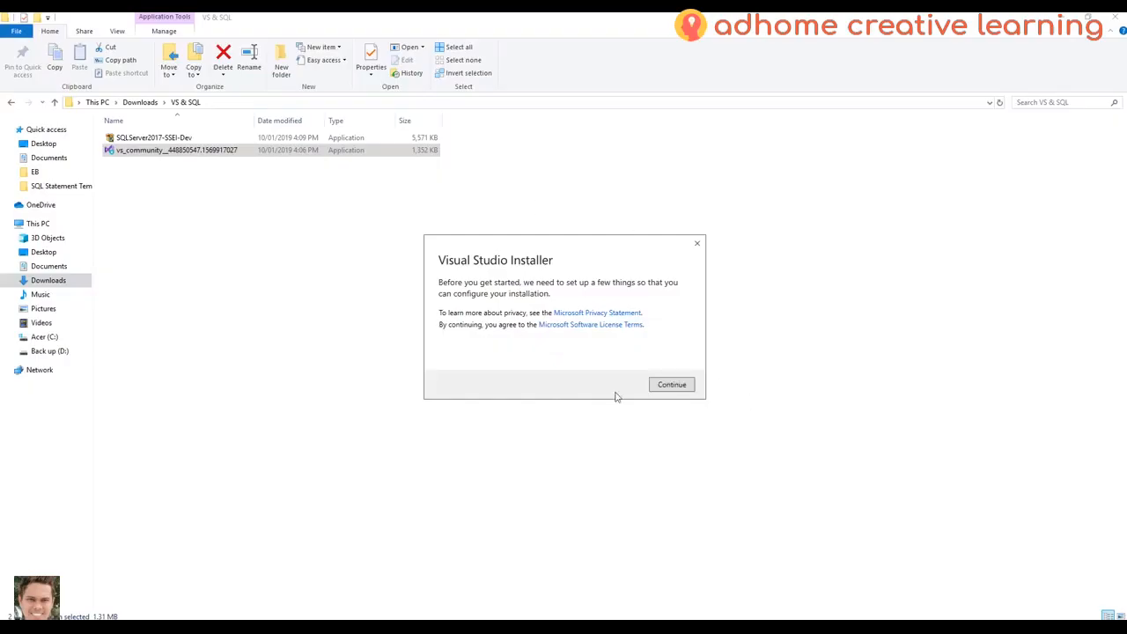
# Continue past the installer's setup notice and install Visual Studio Community 2019 with the .NET desktop development workload, using Install while downloading.
pyautogui.click(671, 387)
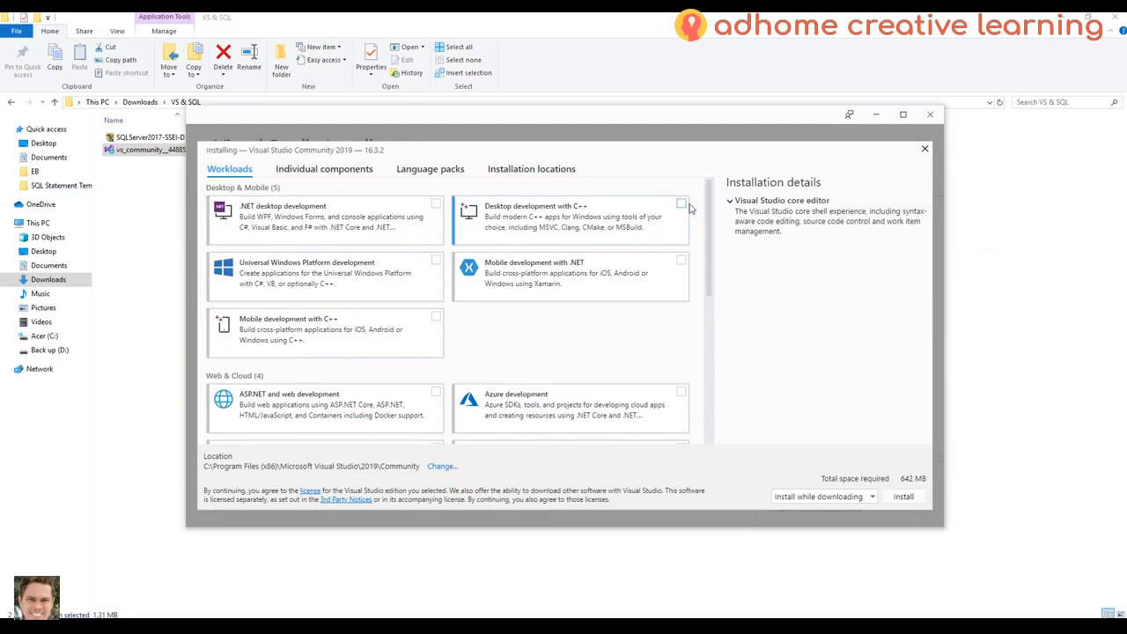
pyautogui.moveTo(709, 198)
pyautogui.mouseDown()
pyautogui.moveTo(703, 358)
pyautogui.moveTo(707, 196)
pyautogui.mouseUp()
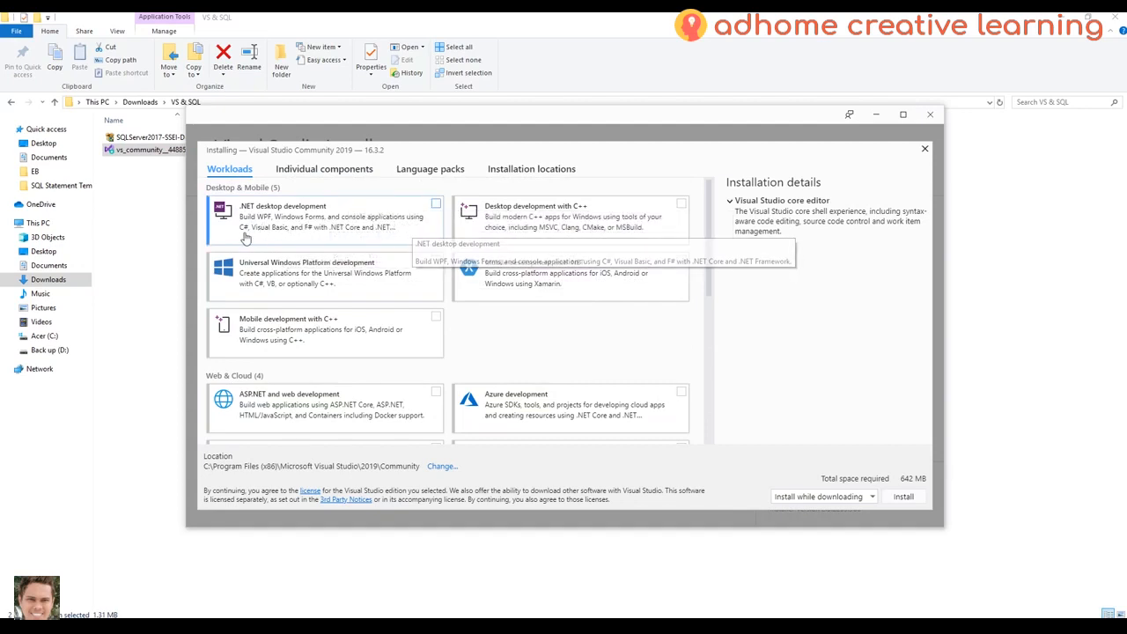
pyautogui.click(436, 206)
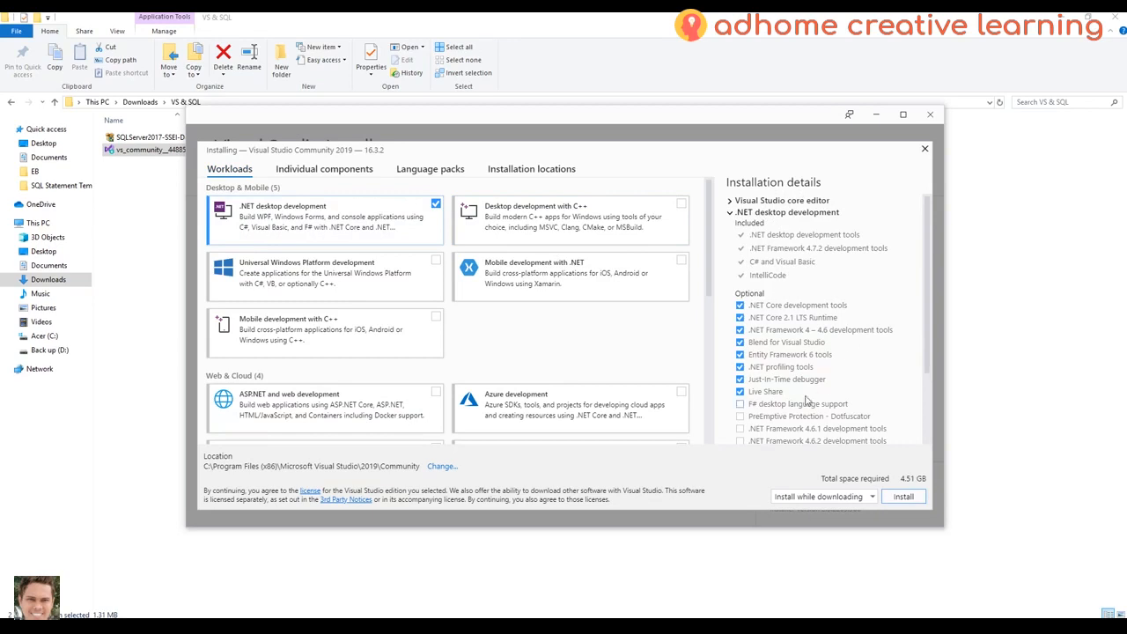
pyautogui.moveTo(926, 271)
pyautogui.mouseDown()
pyautogui.moveTo(926, 360)
pyautogui.moveTo(926, 250)
pyautogui.mouseUp()
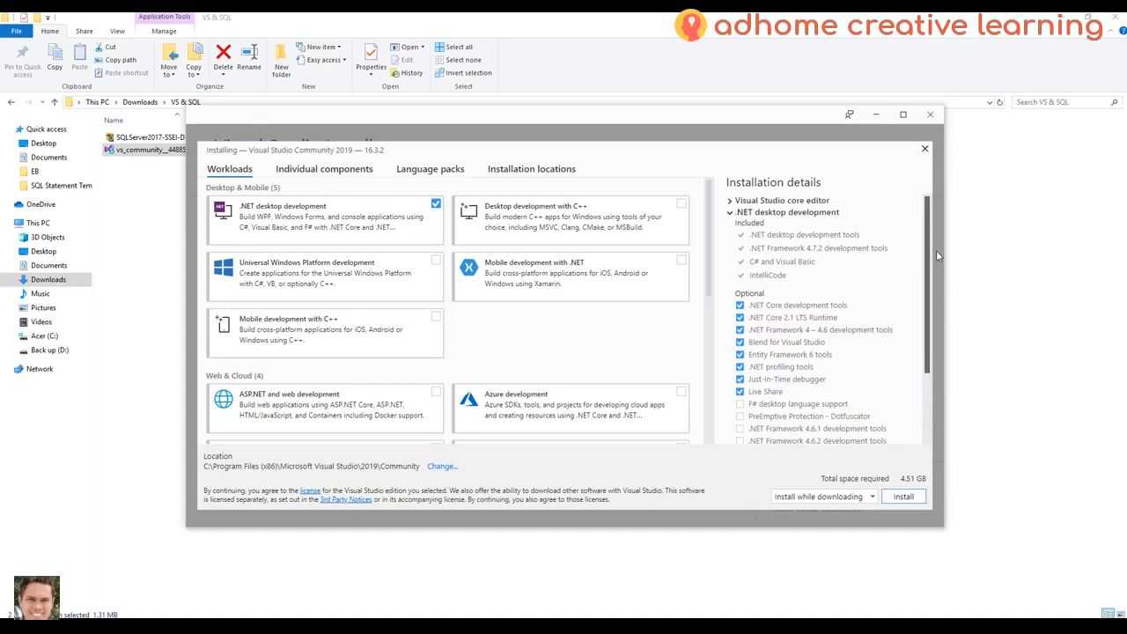
pyautogui.click(872, 499)
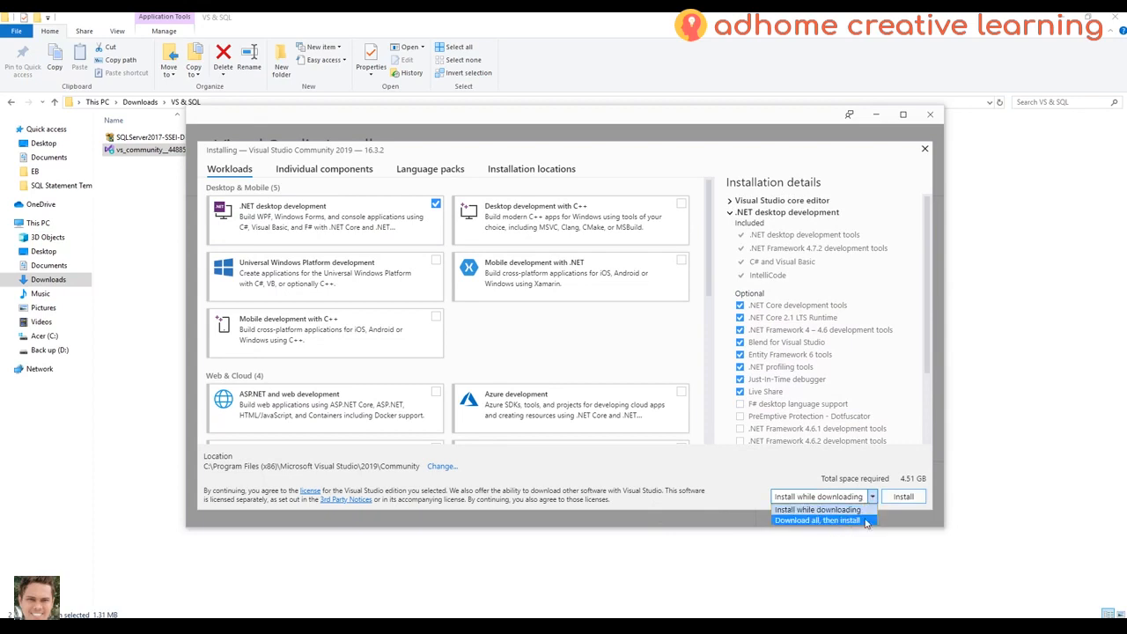
pyautogui.click(823, 475)
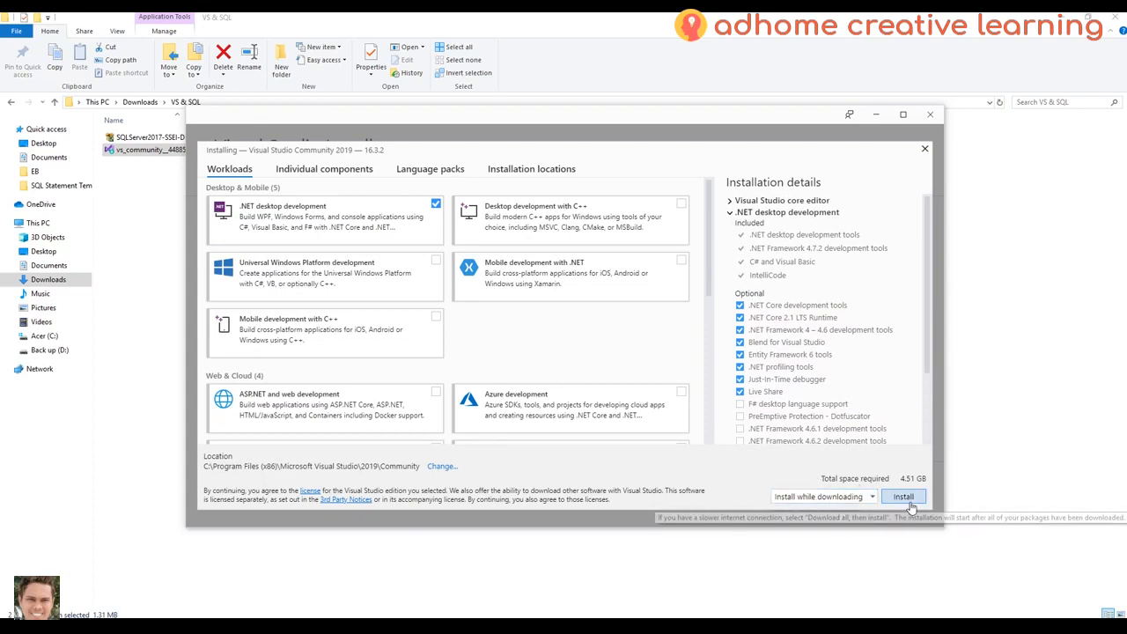
pyautogui.click(905, 498)
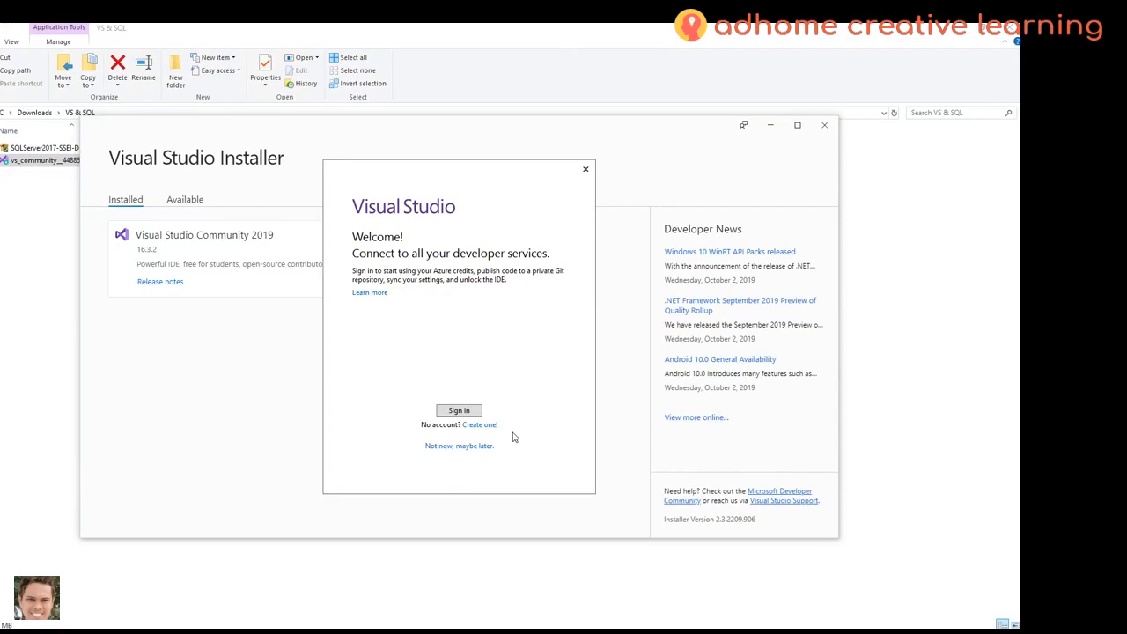
# Skip signing in and start Visual Studio with General development settings and the Dark color theme.
pyautogui.click(468, 446)
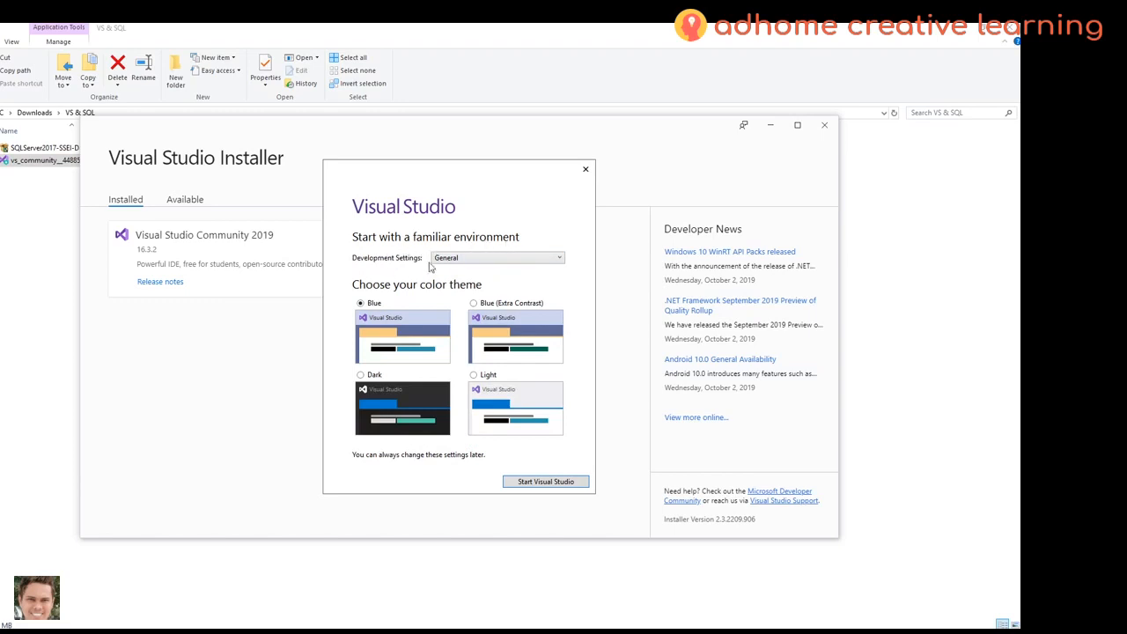
pyautogui.click(494, 260)
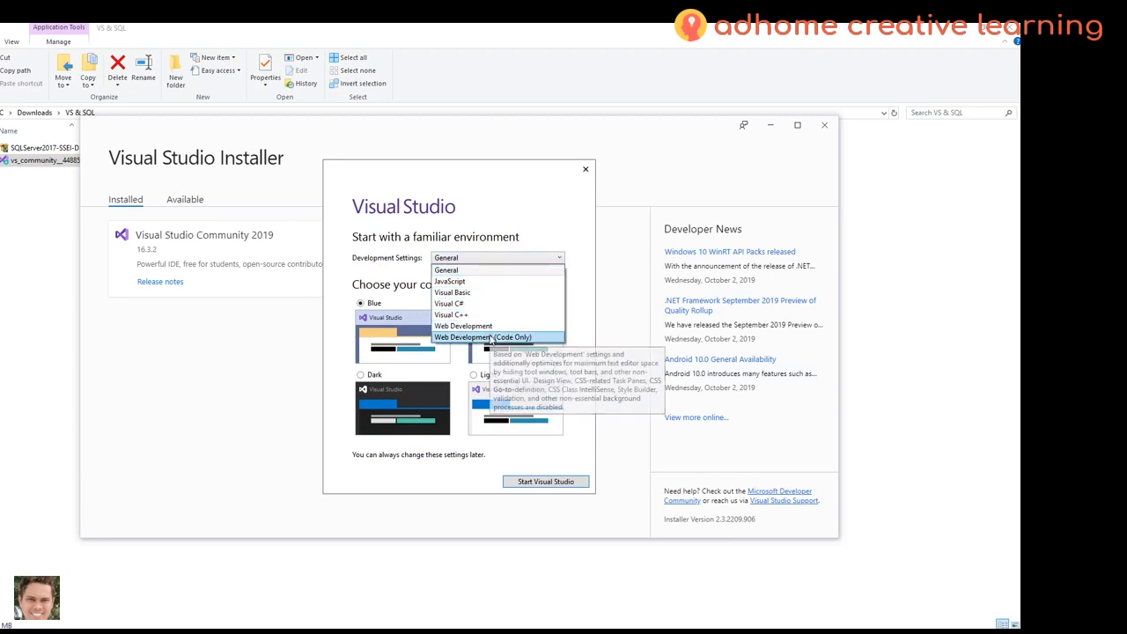
pyautogui.click(498, 265)
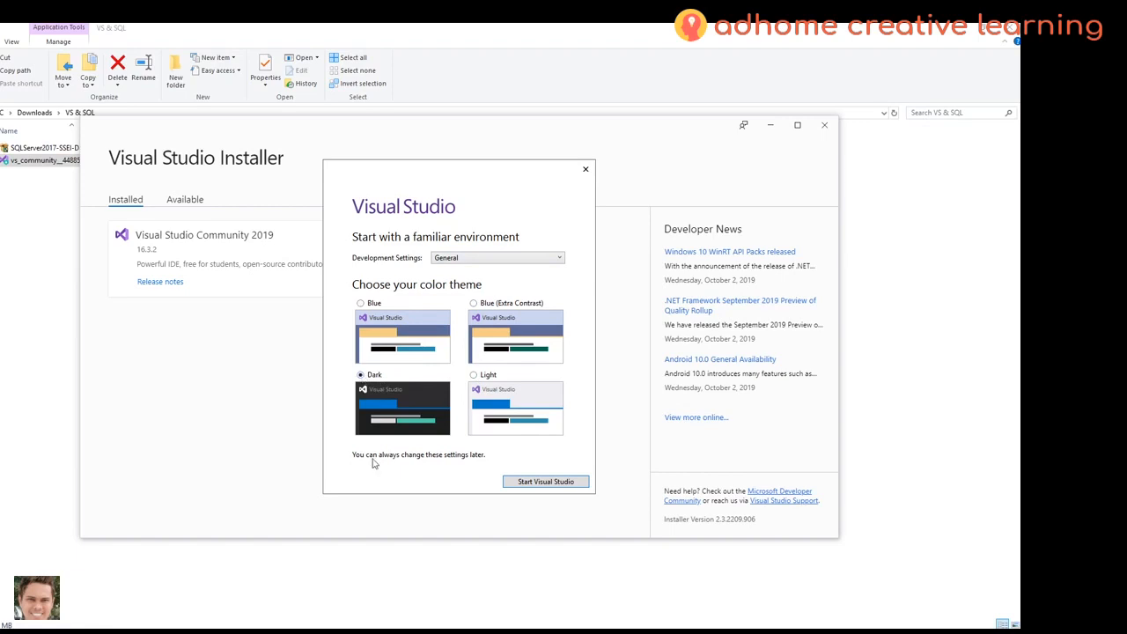
pyautogui.click(540, 483)
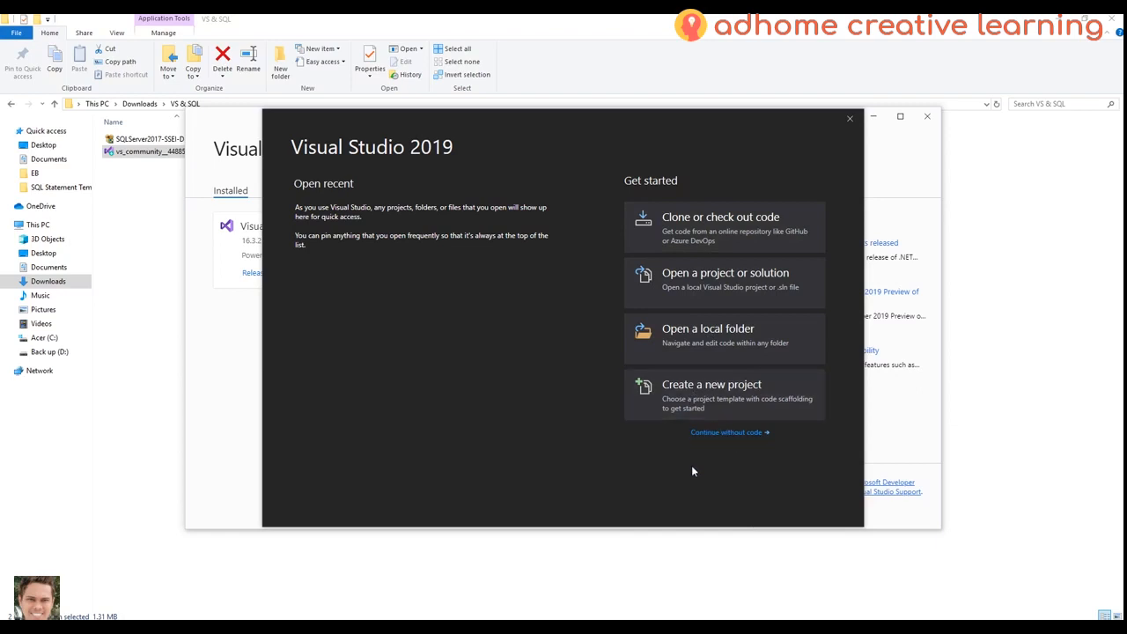
# Start creating a new project and look through the list of available project templates.
pyautogui.click(723, 395)
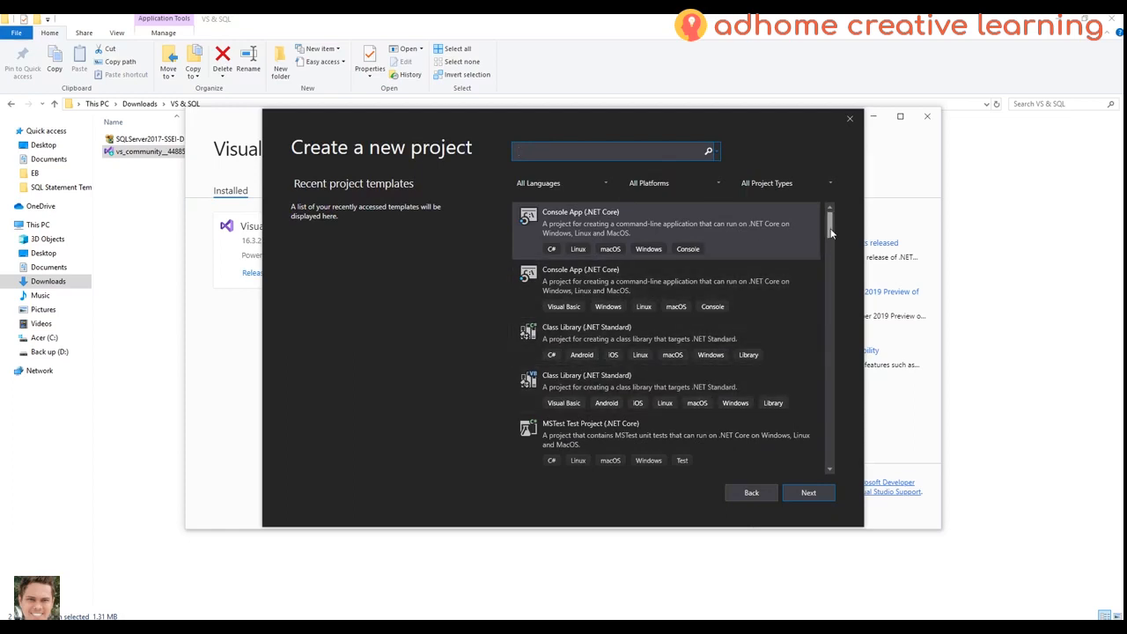
pyautogui.moveTo(831, 222); pyautogui.dragTo(830, 458)
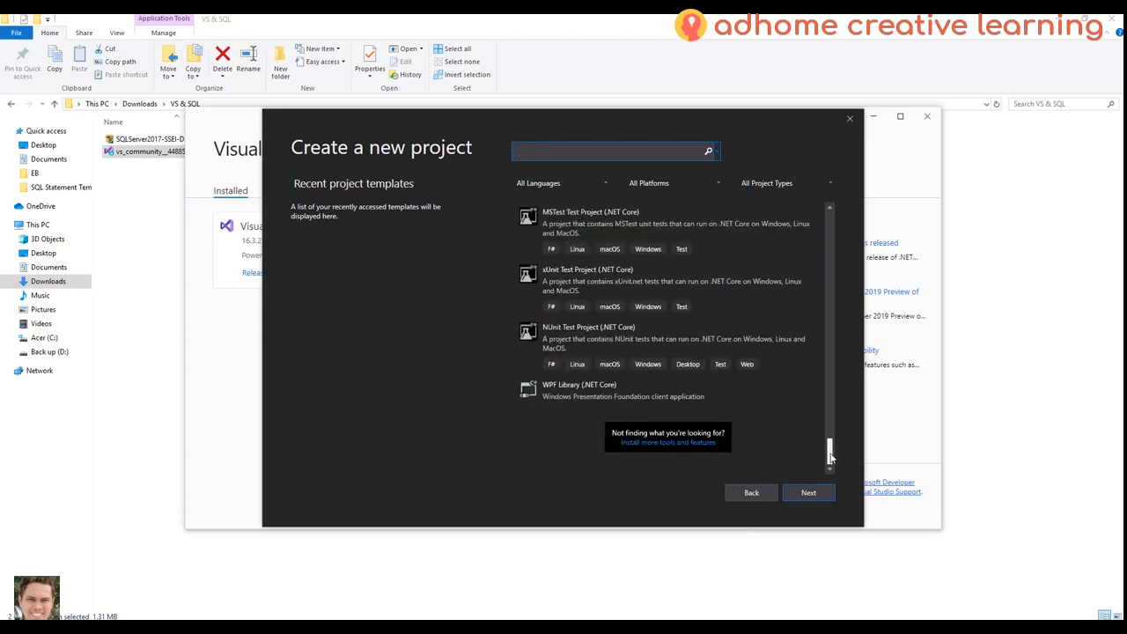
pyautogui.moveTo(830, 457); pyautogui.dragTo(826, 224)
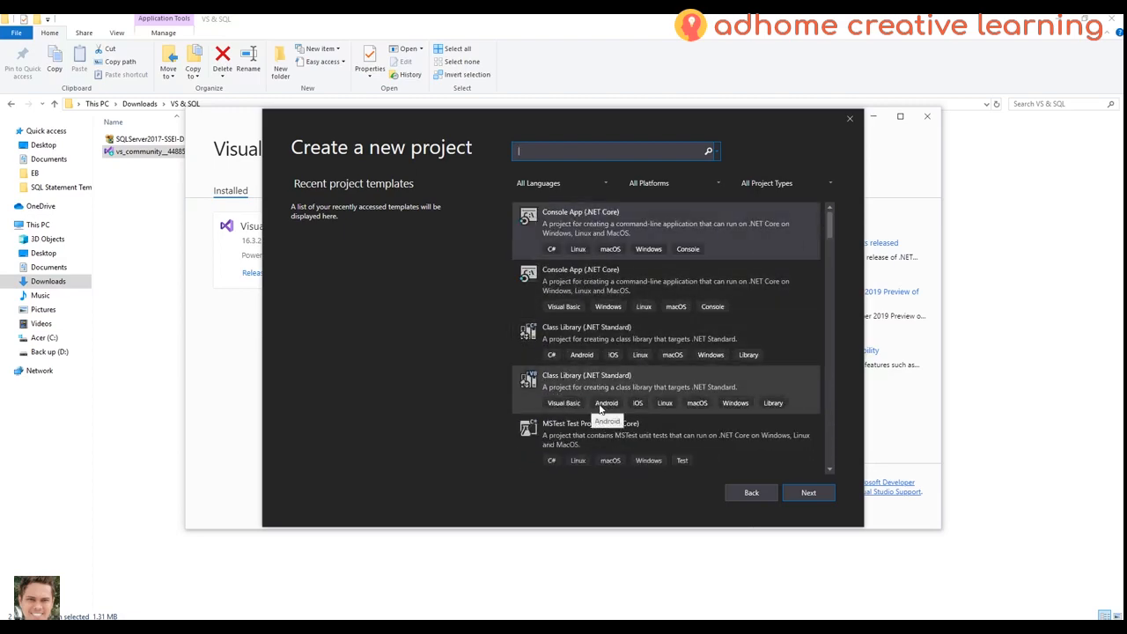
pyautogui.scroll(-3, 600, 406)
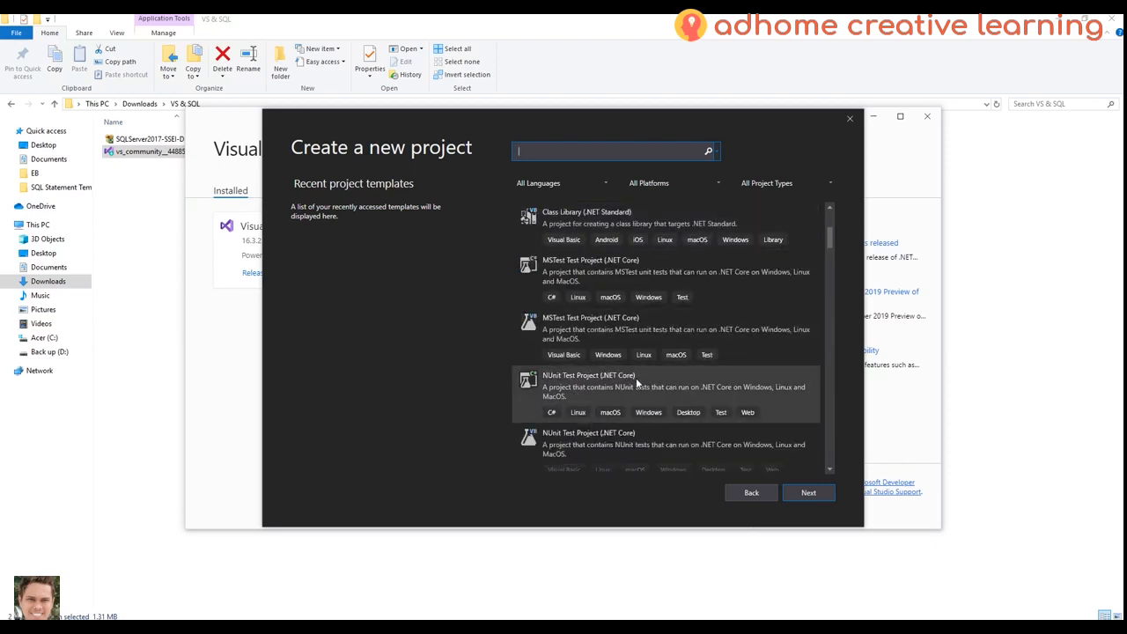
pyautogui.scroll(-3, 624, 420)
pyautogui.scroll(8, 624, 420)
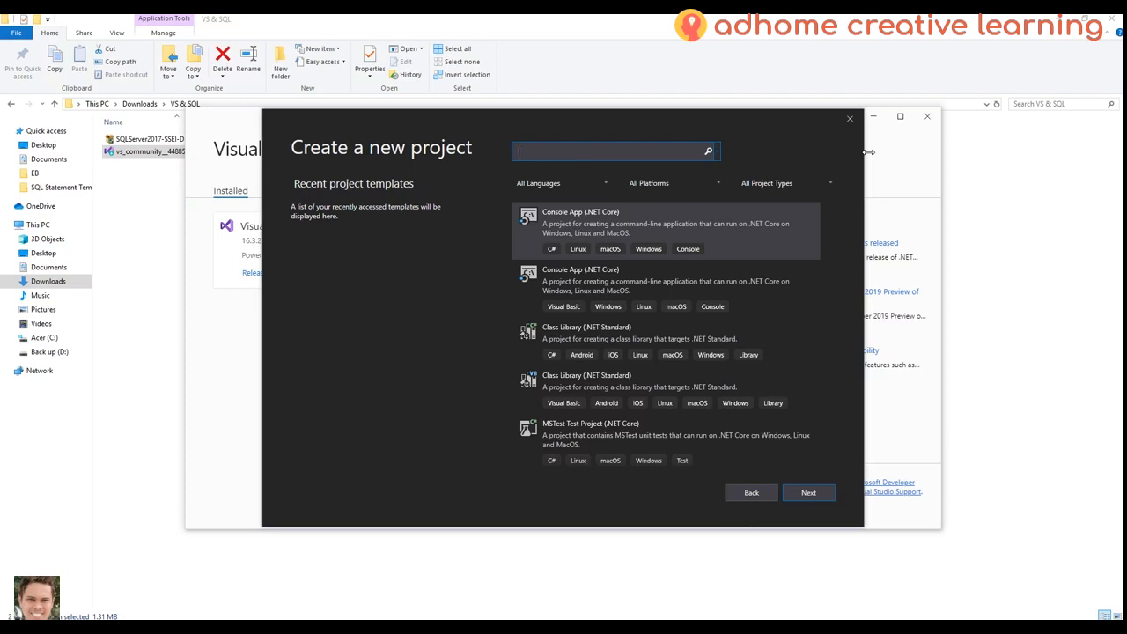
pyautogui.write('vb')
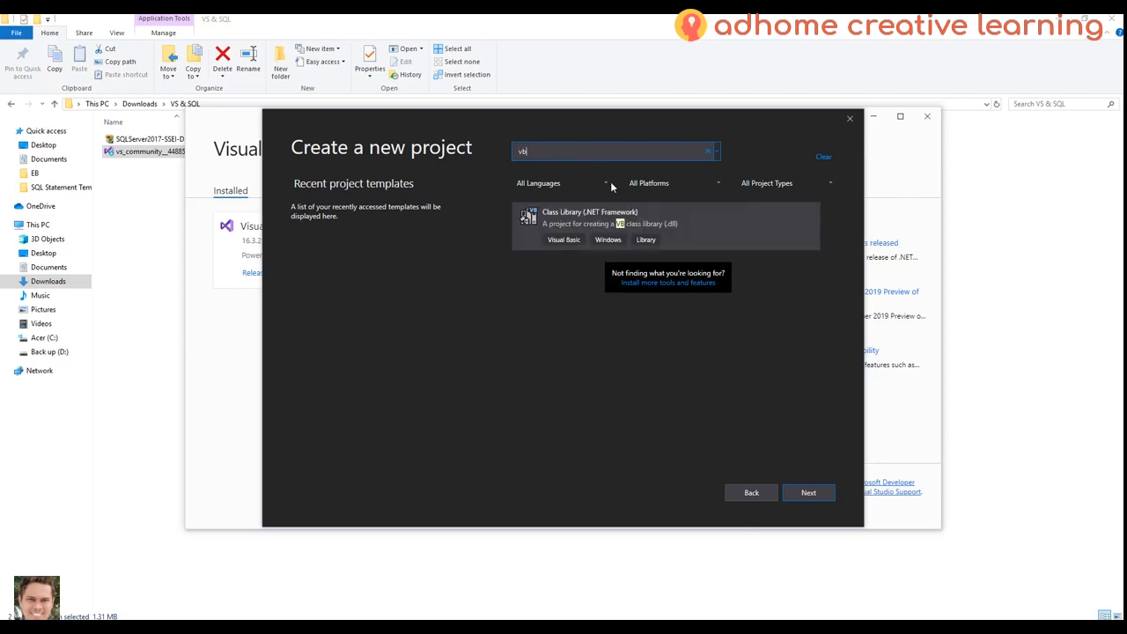
pyautogui.press('BackSpace')
pyautogui.press('BackSpace')
# Search the project templates for "visual basic" and choose the Visual Basic Windows Forms App (.NET Framework) template.
pyautogui.write('visual basic')
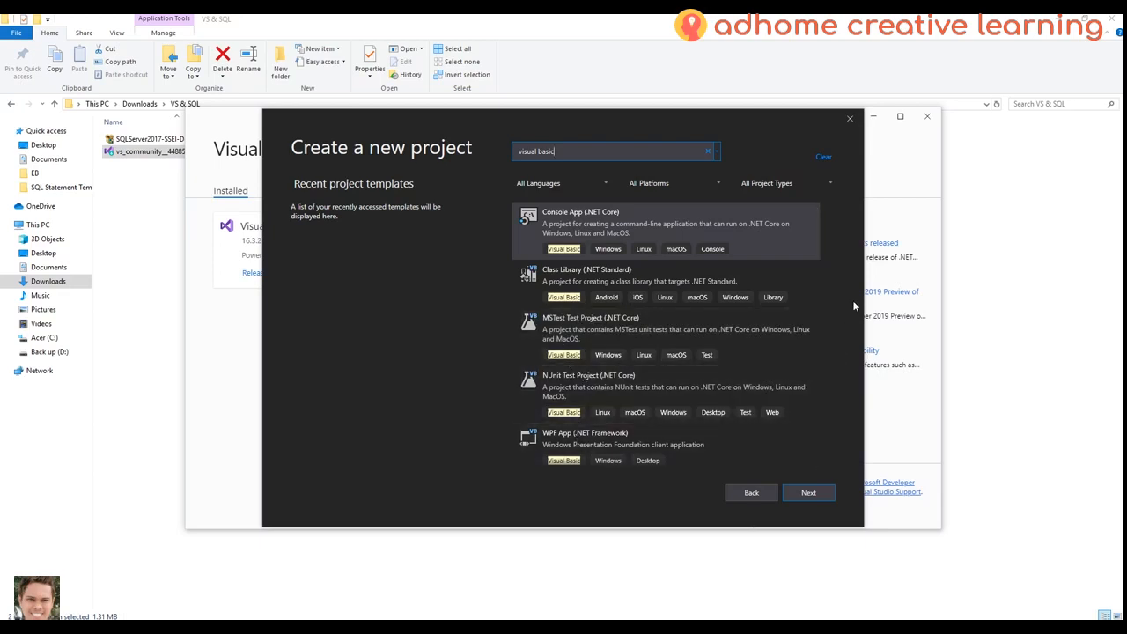
pyautogui.moveTo(829, 231); pyautogui.dragTo(830, 278)
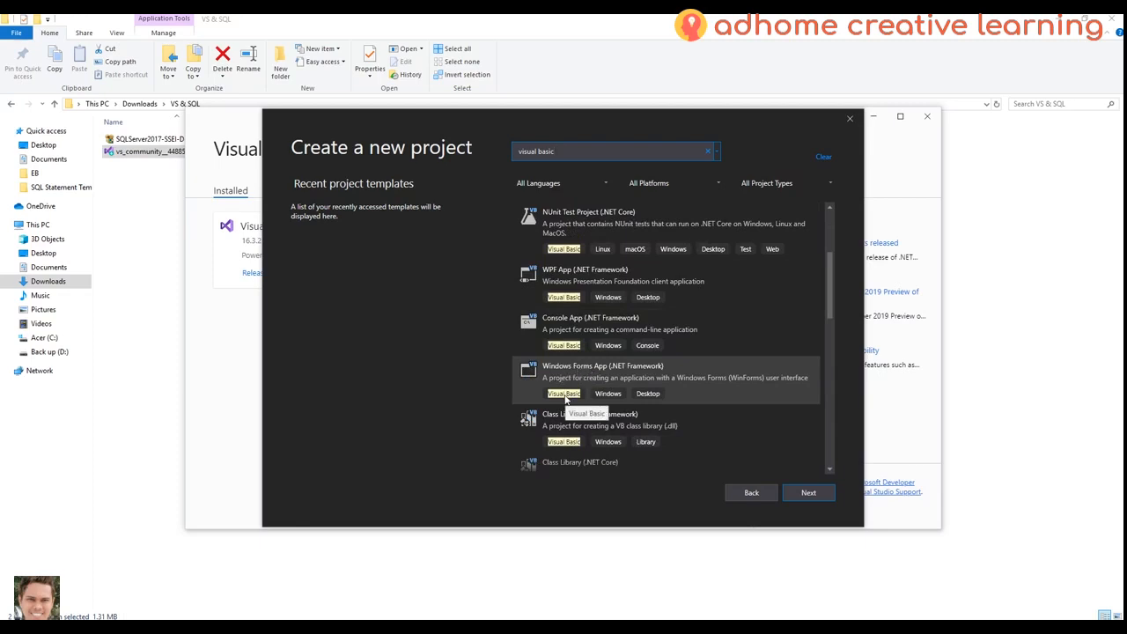
pyautogui.click(698, 391)
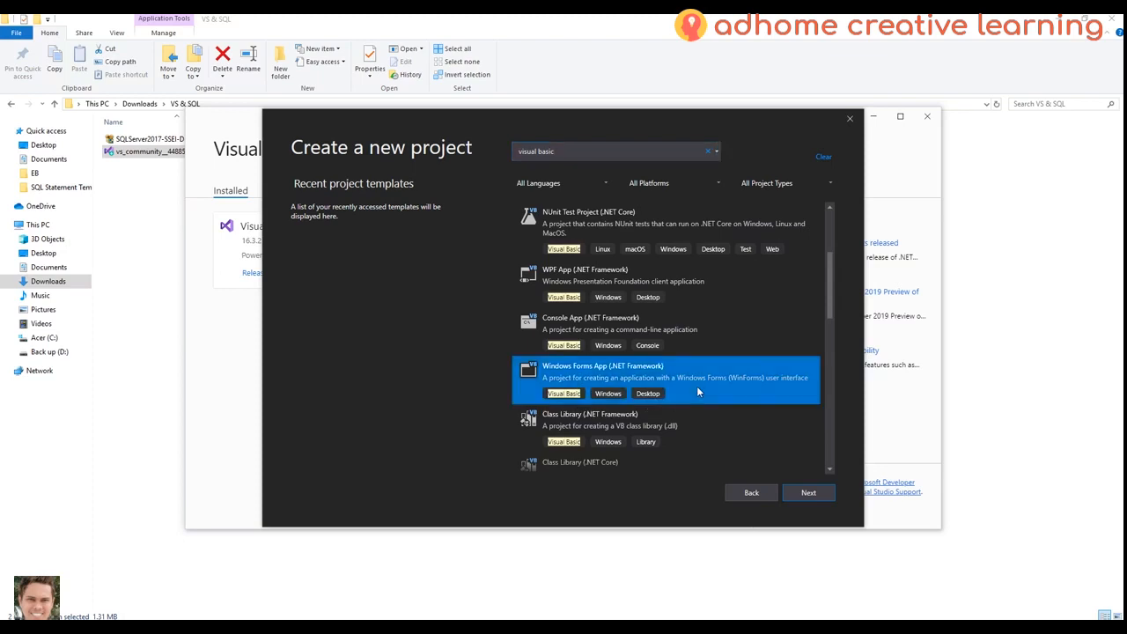
pyautogui.click(807, 493)
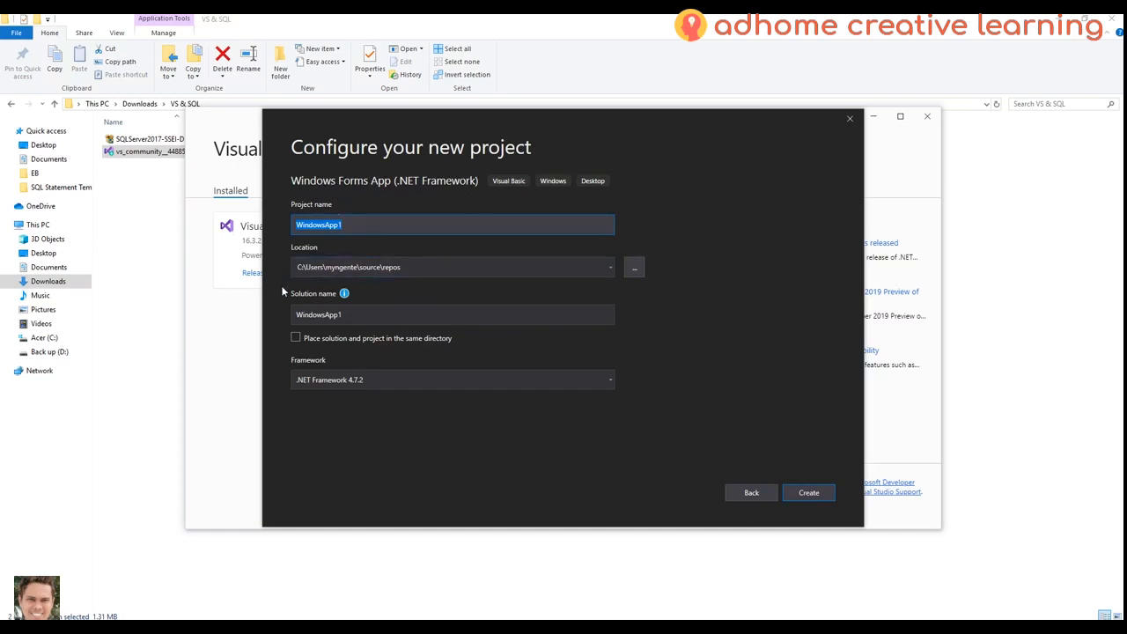
# Create the project with the default name WindowsApp1, the default location and .NET Framework 4.7.2.
pyautogui.click(634, 266)
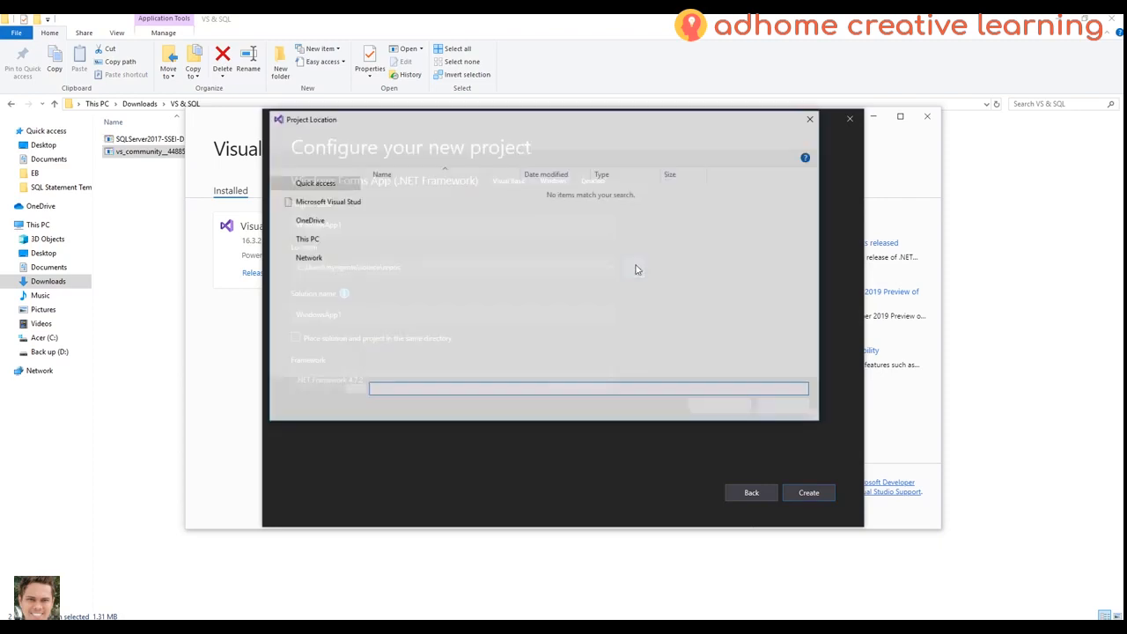
pyautogui.click(810, 117)
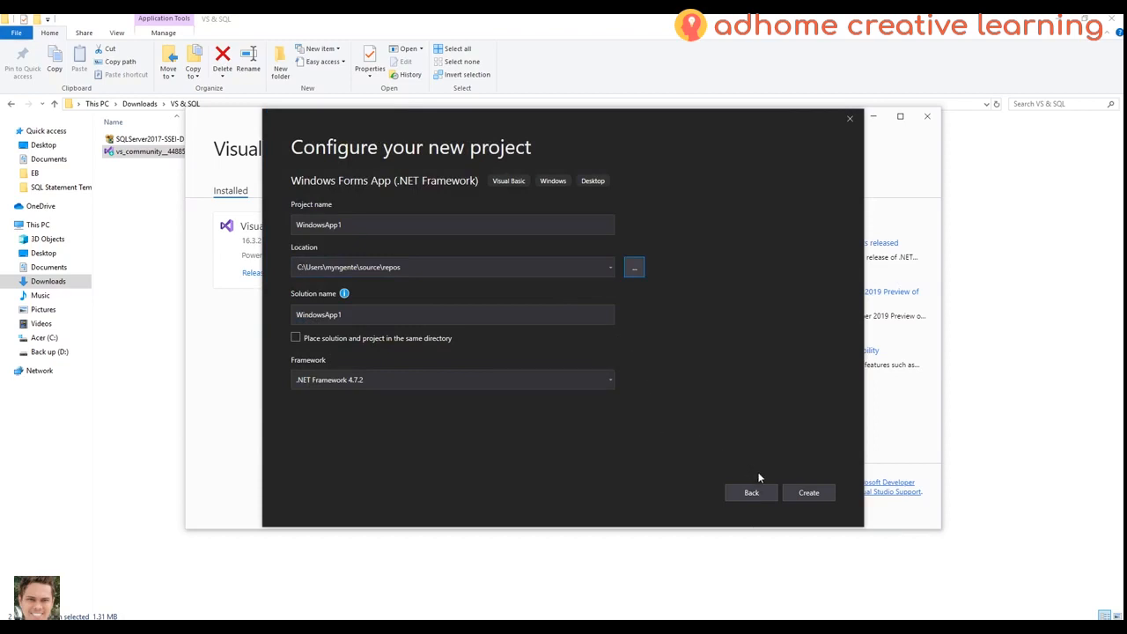
pyautogui.click(799, 496)
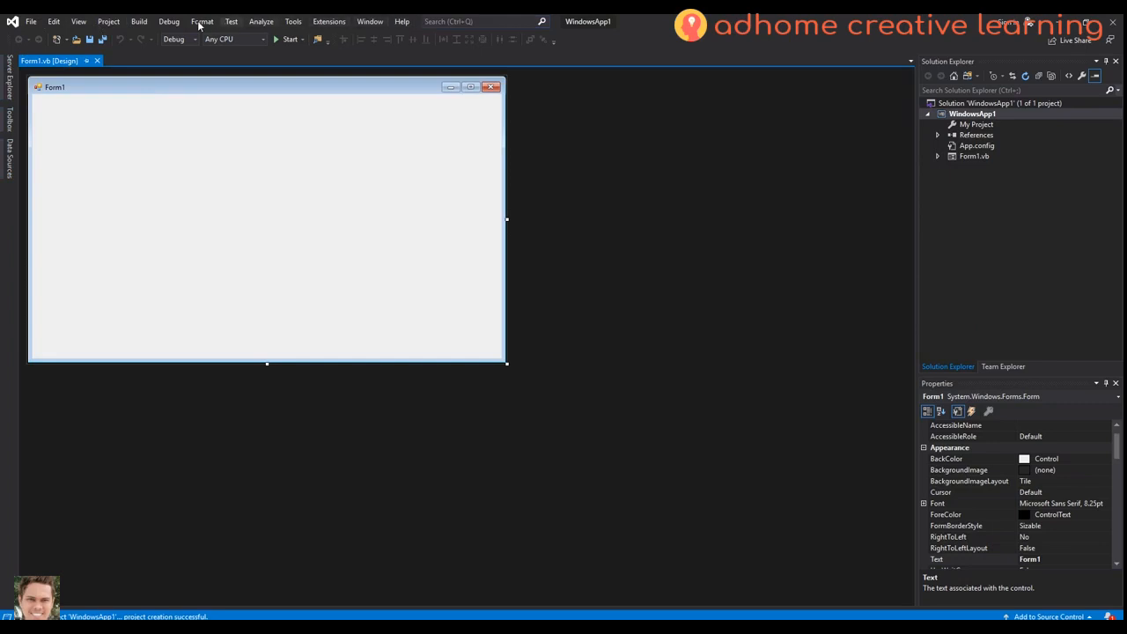
pyautogui.click(31, 21)
pyautogui.moveTo(61, 25)
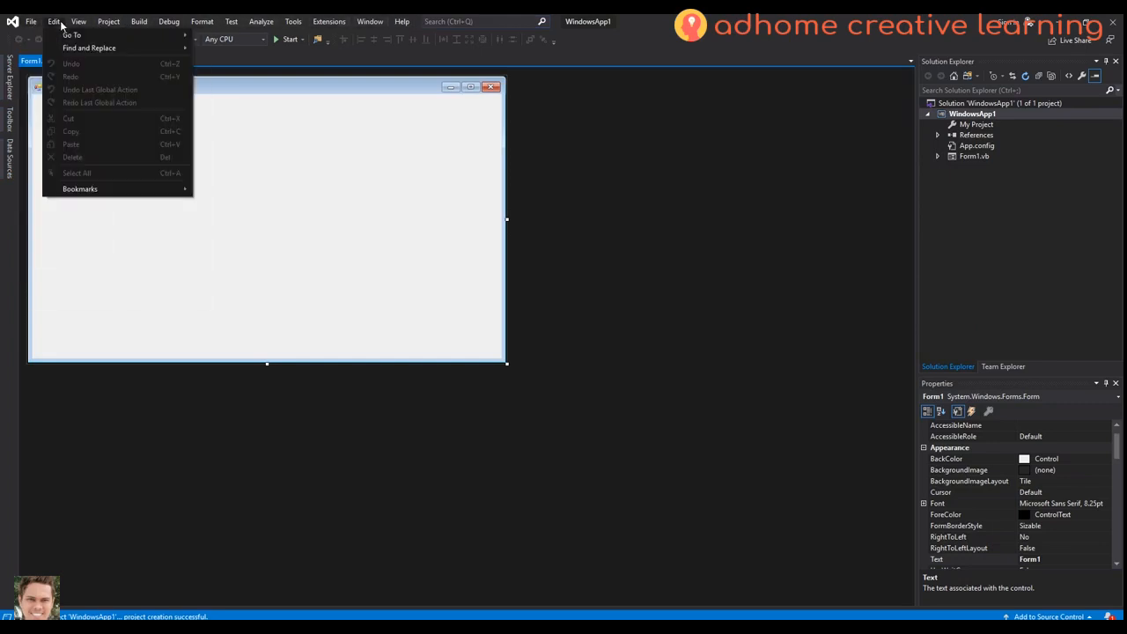
pyautogui.moveTo(138, 25)
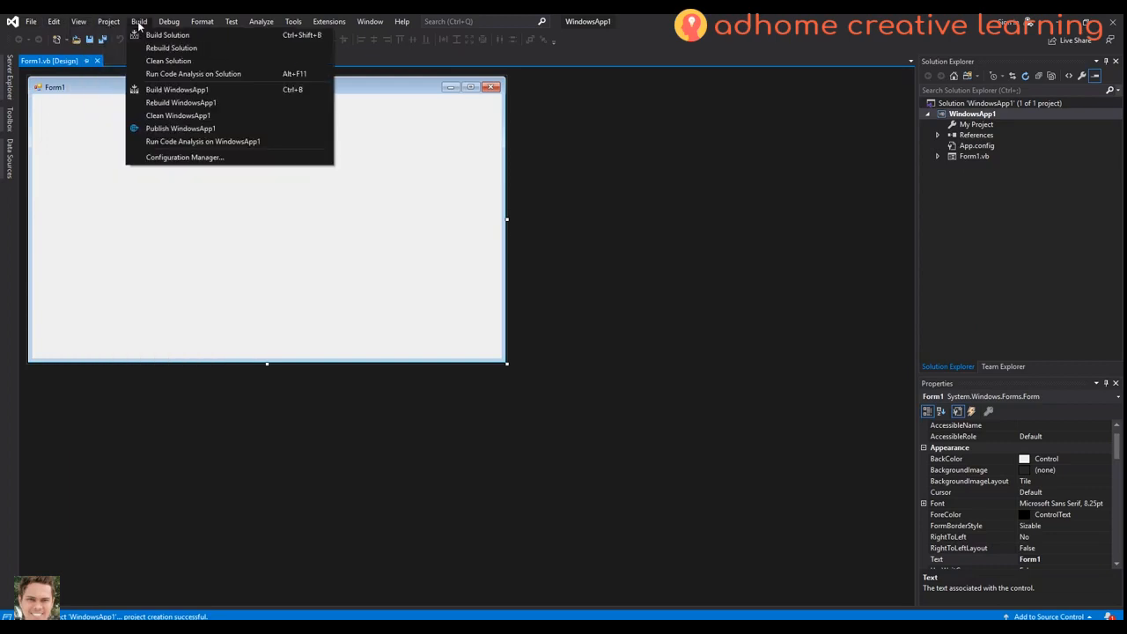
pyautogui.moveTo(233, 26)
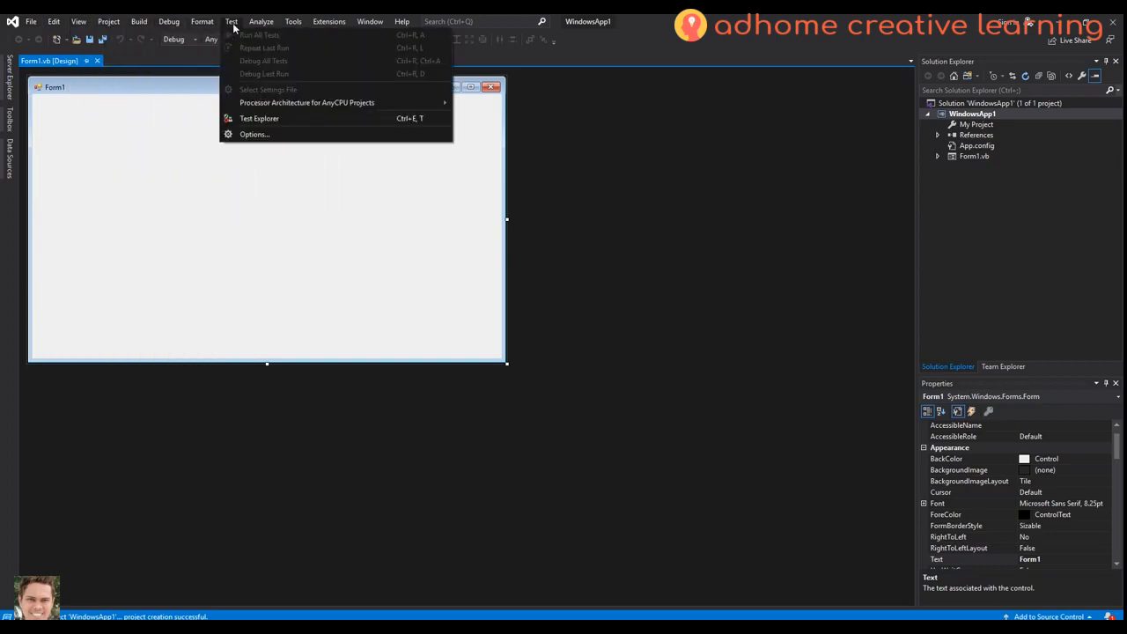
pyautogui.moveTo(403, 23)
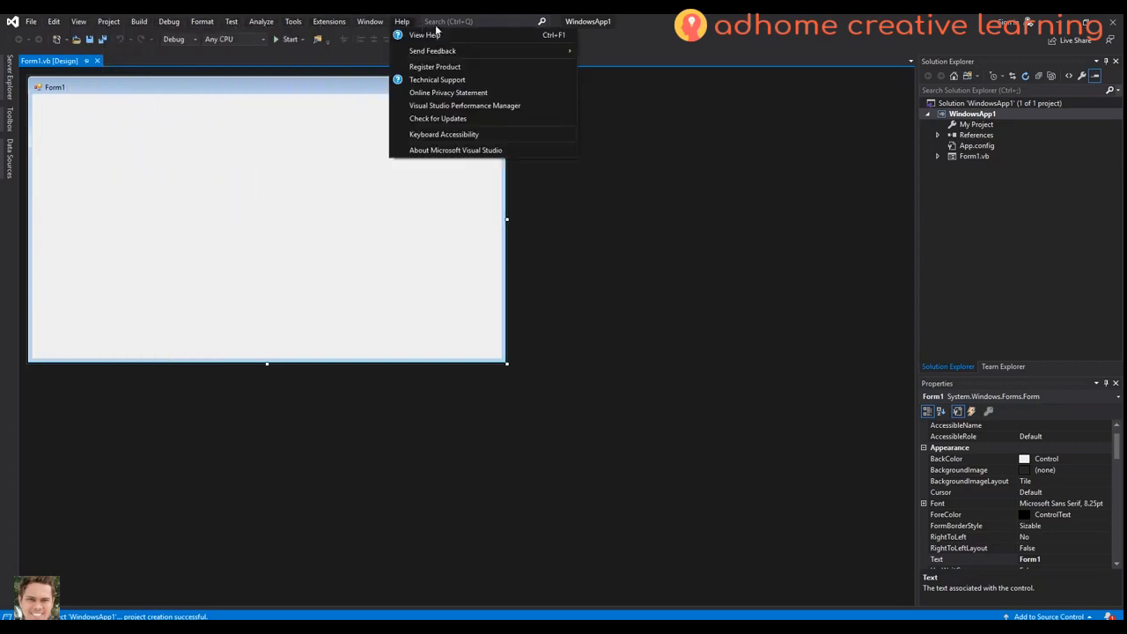
pyautogui.click(665, 125)
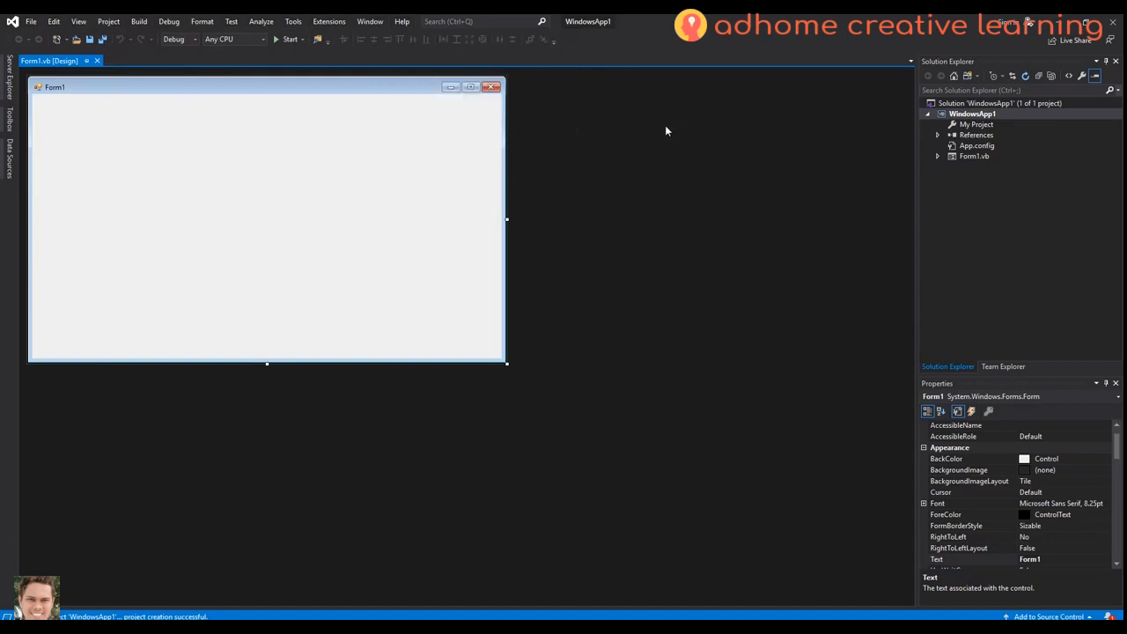
# Examine the Azure and Servers entries in the Server Explorer.
pyautogui.doubleClick(590, 26)
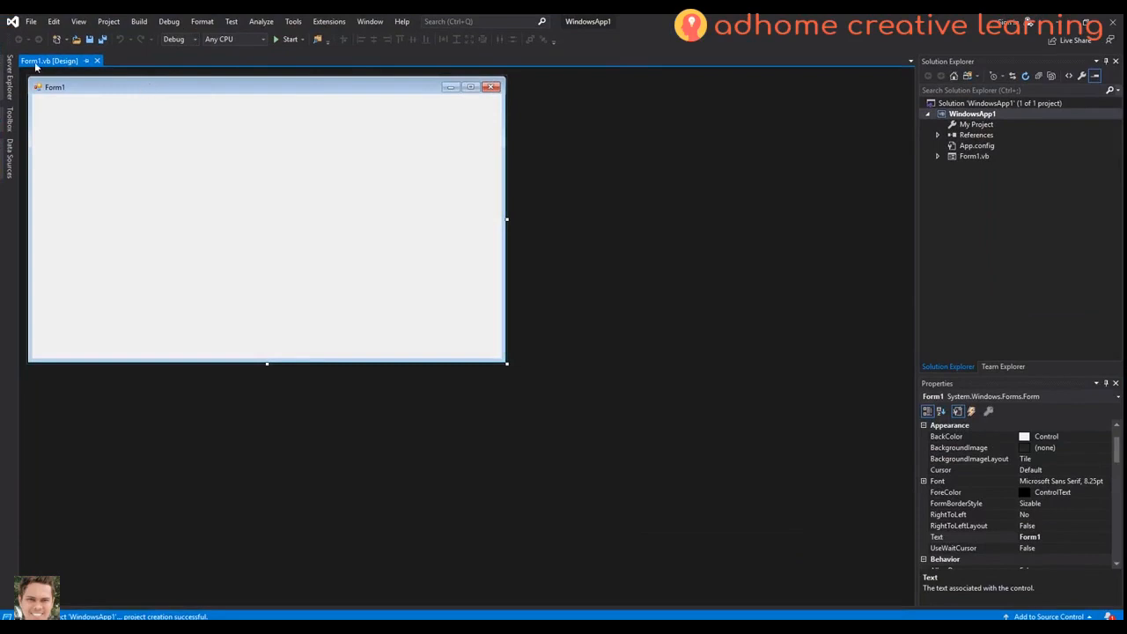
pyautogui.click(12, 82)
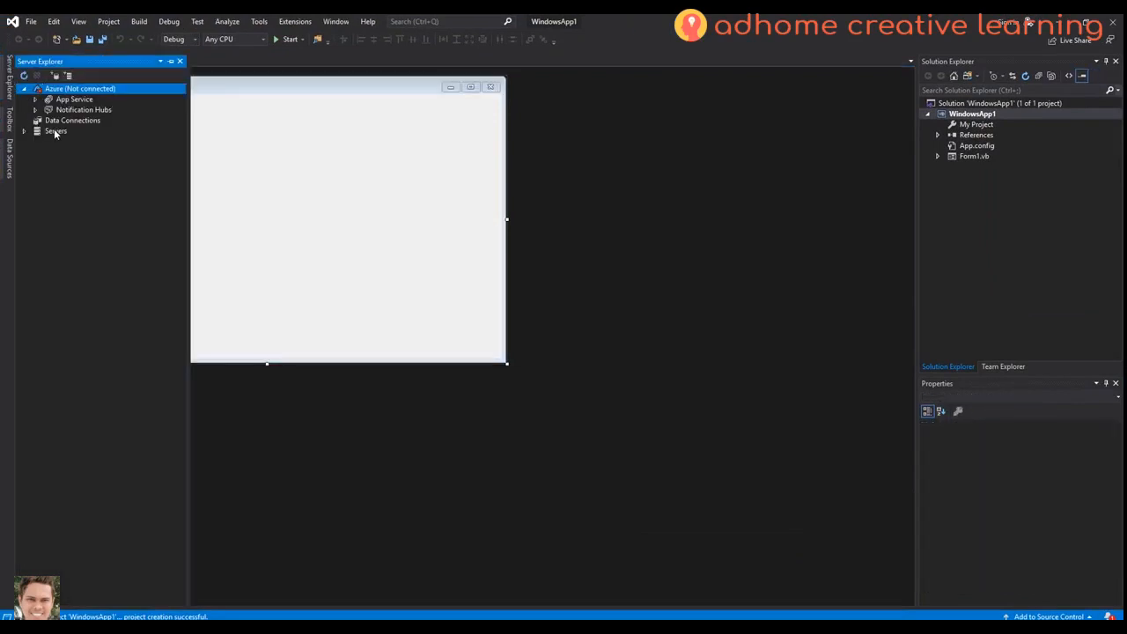
pyautogui.click(23, 131)
pyautogui.click(24, 132)
pyautogui.click(24, 89)
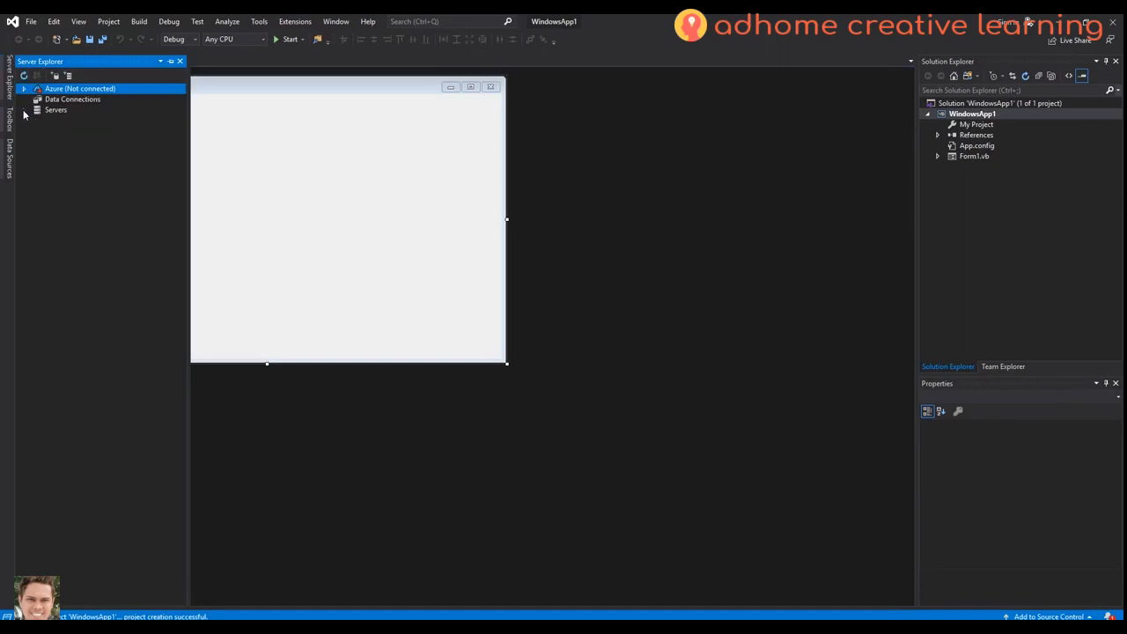
pyautogui.click(23, 110)
pyautogui.click(23, 110)
# Look through the Toolbox's All Windows Forms, Common Controls, Containers and Menus & Toolbars groups to see the available form controls.
pyautogui.click(11, 126)
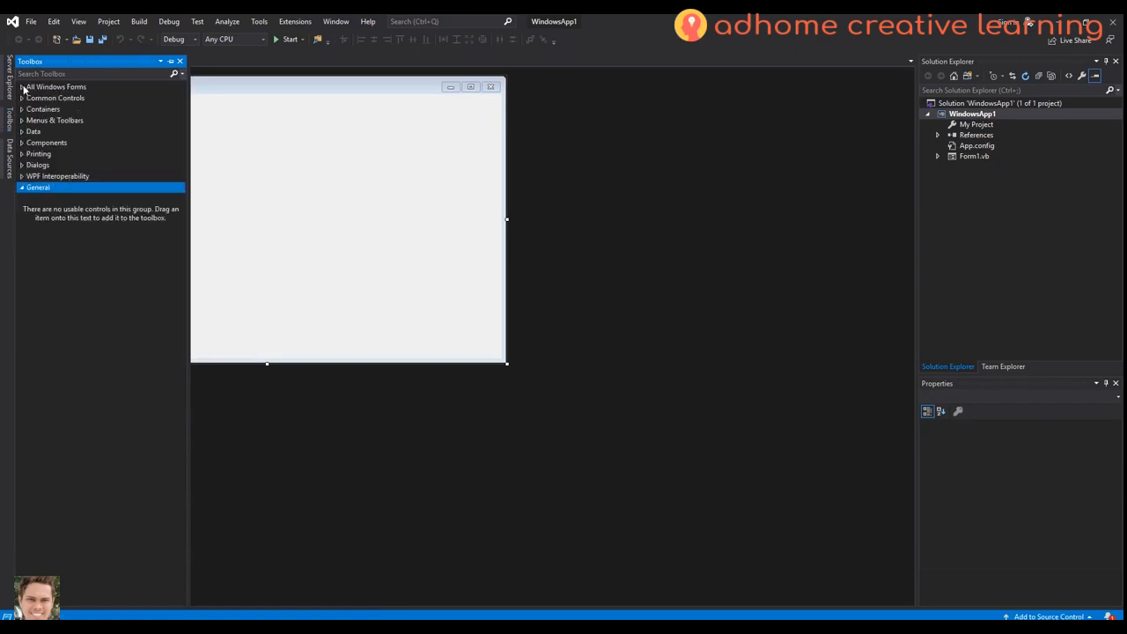
pyautogui.click(23, 87)
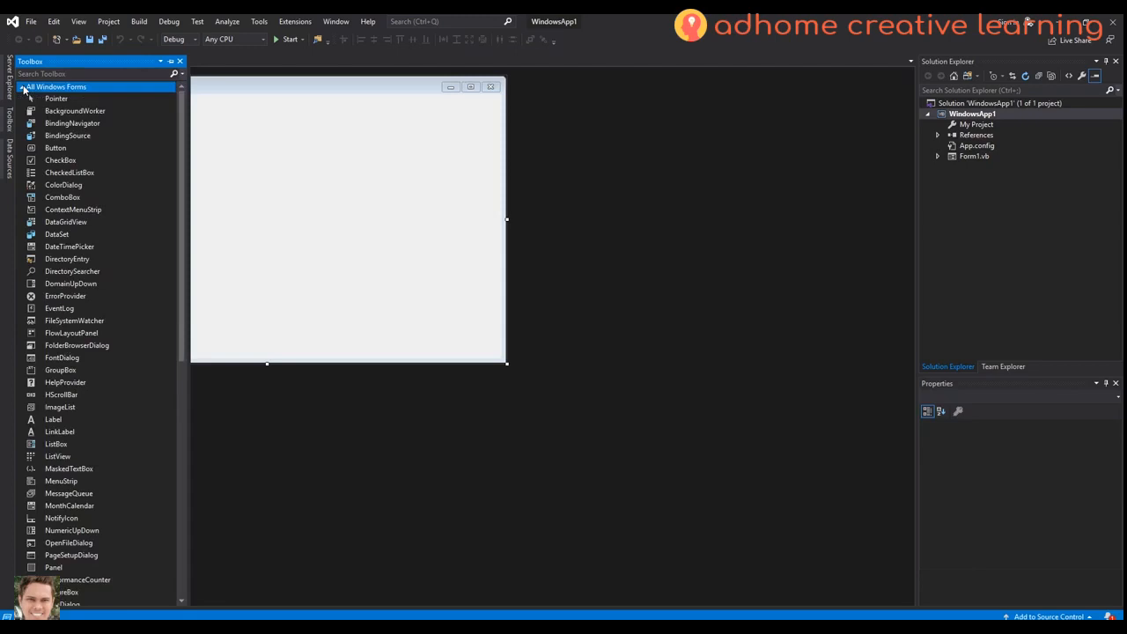
pyautogui.click(23, 87)
pyautogui.click(22, 98)
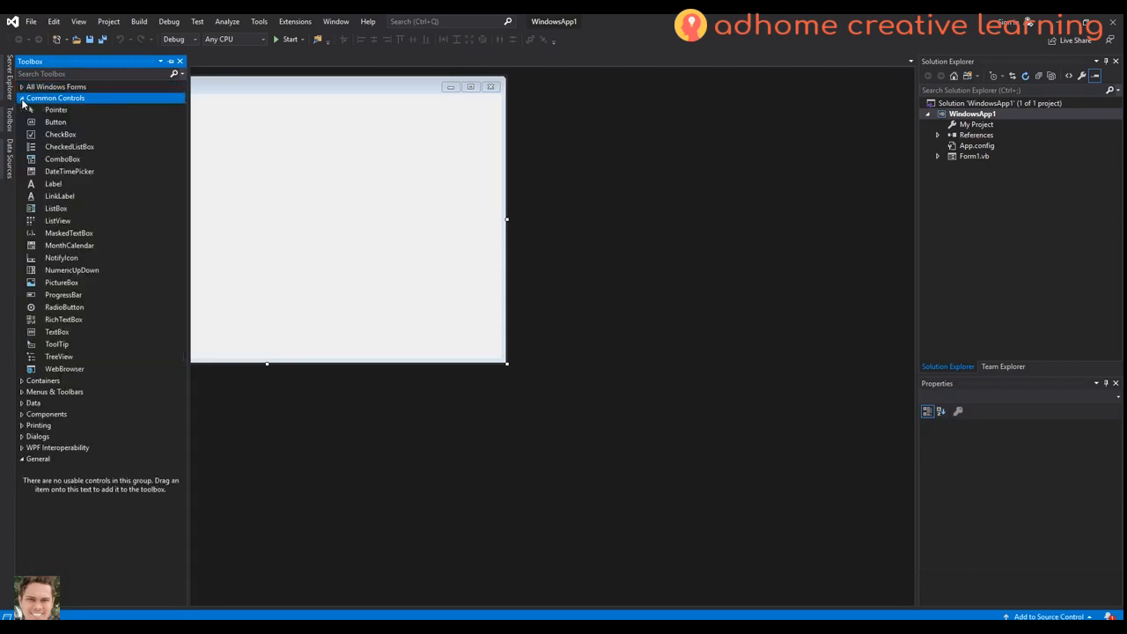
pyautogui.click(22, 99)
pyautogui.click(22, 109)
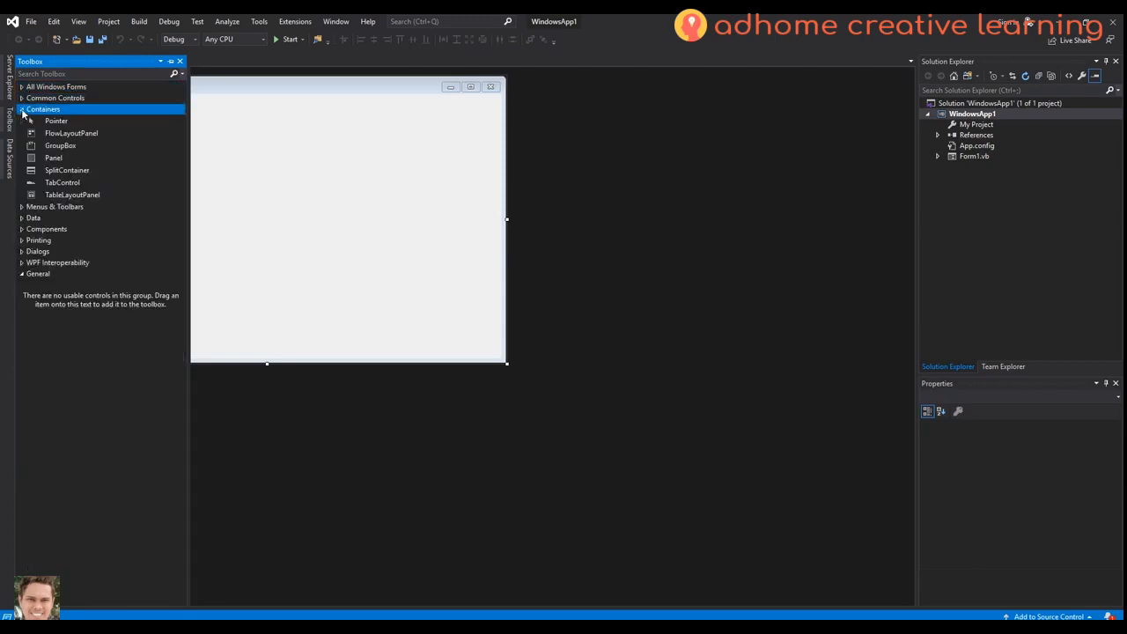
pyautogui.click(22, 110)
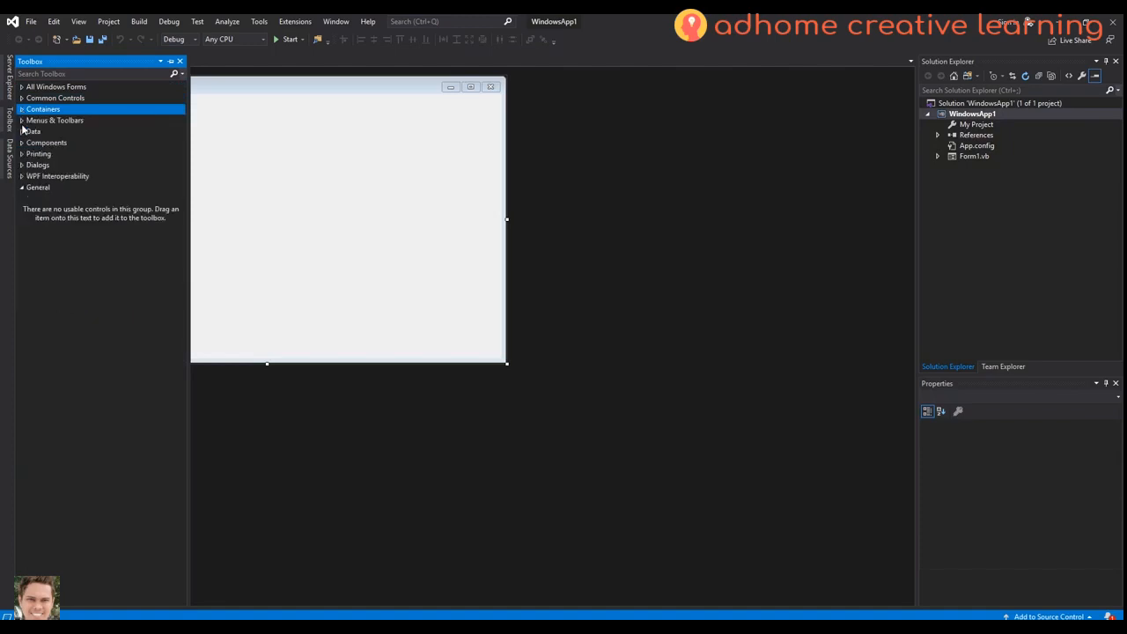
pyautogui.click(23, 120)
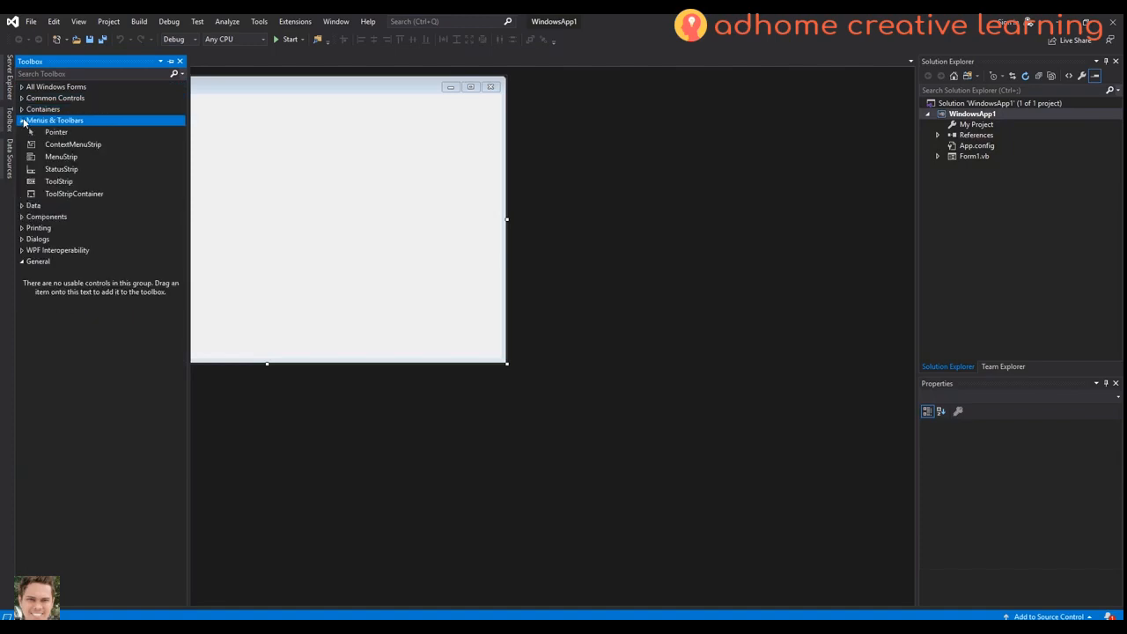
pyautogui.click(23, 121)
pyautogui.click(23, 88)
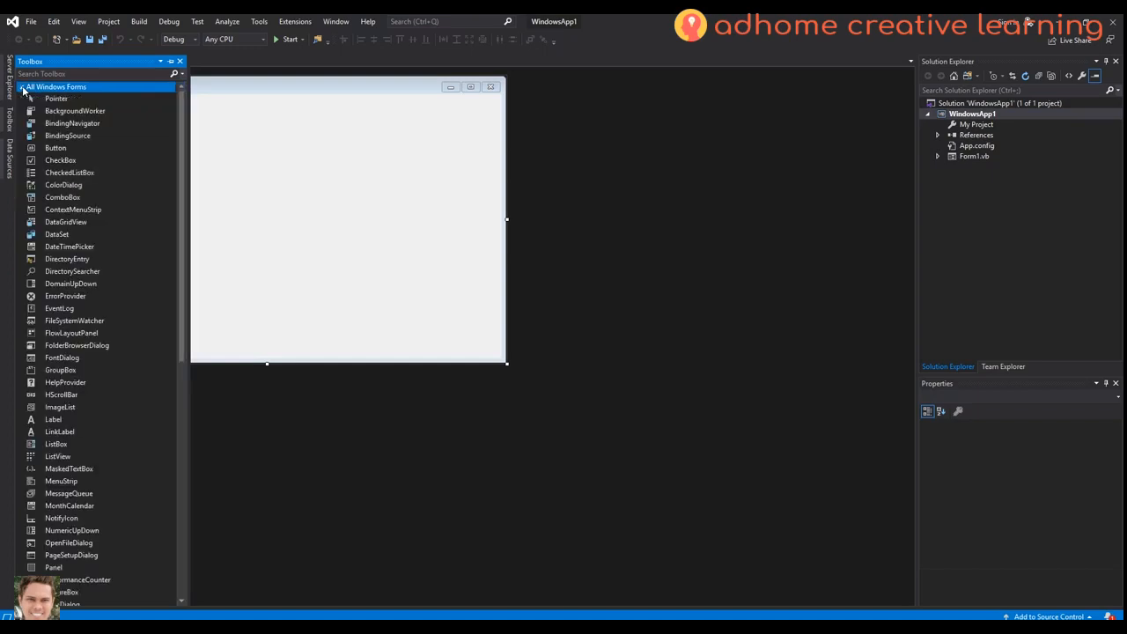
pyautogui.scroll(-7, 175, 248)
pyautogui.scroll(-6, 174, 248)
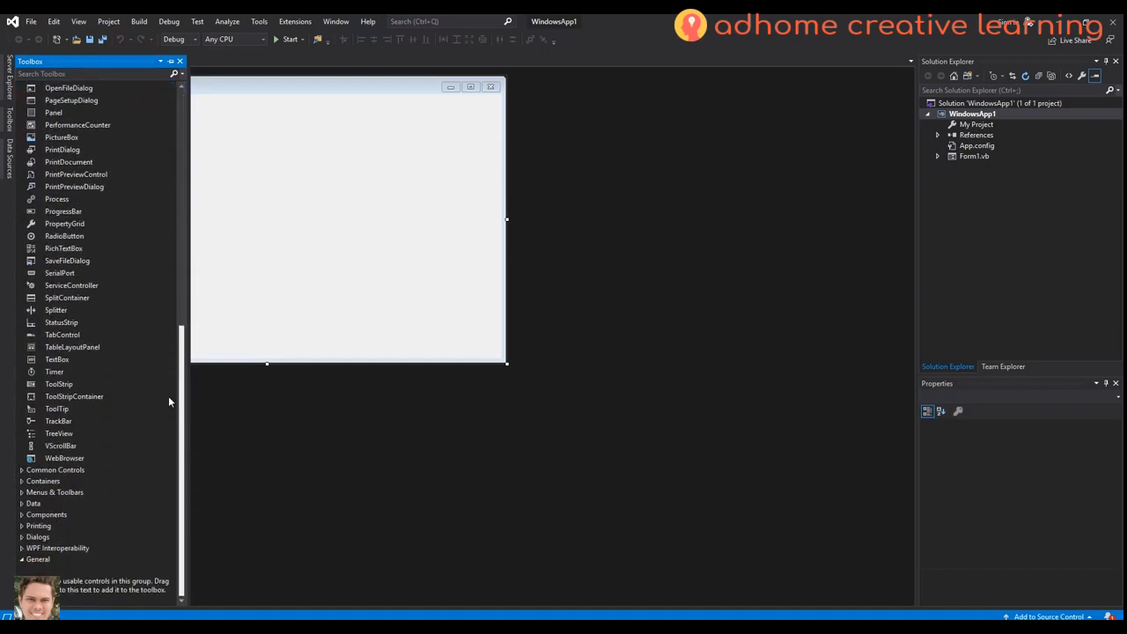
pyautogui.scroll(13, 170, 408)
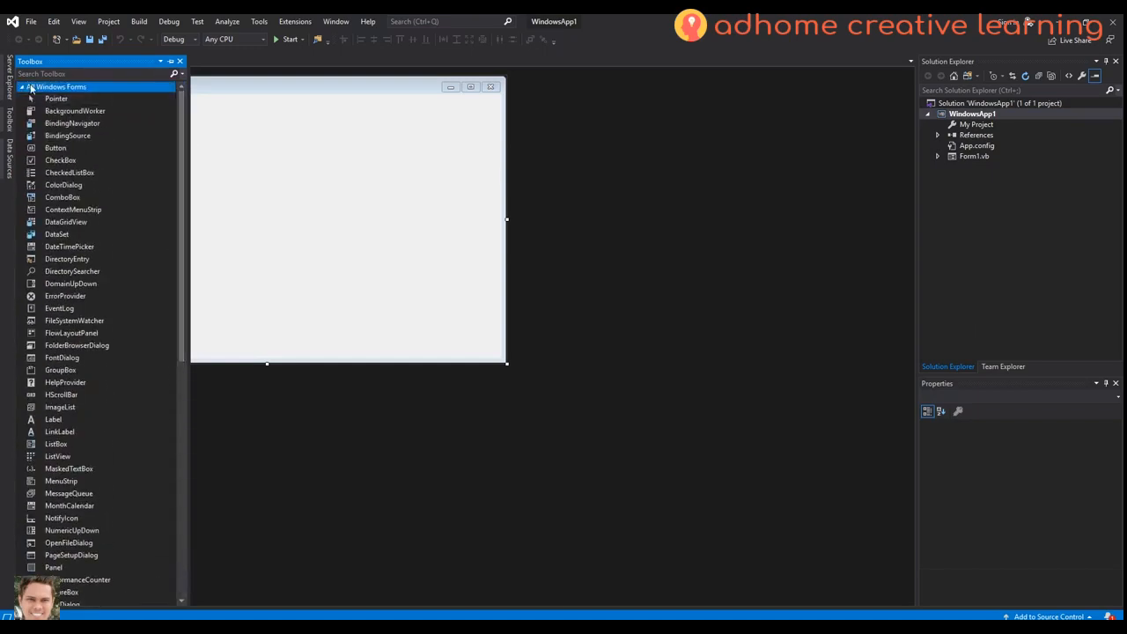
pyautogui.click(25, 89)
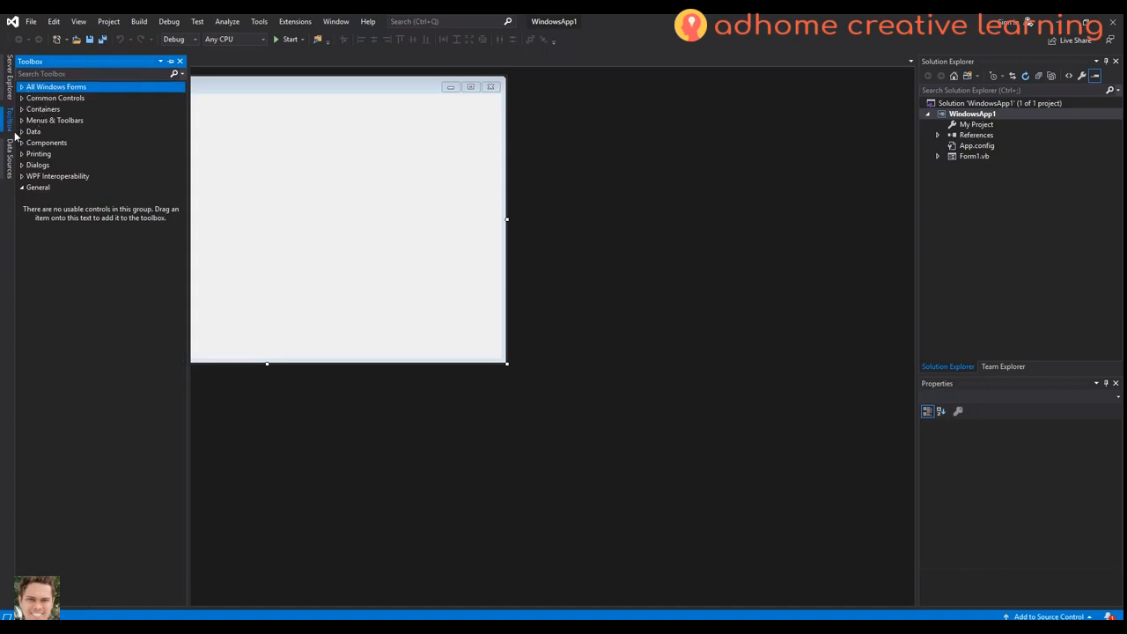
# Add a Button to the left half of Form1 and a TextBox directly above it.
pyautogui.click(22, 87)
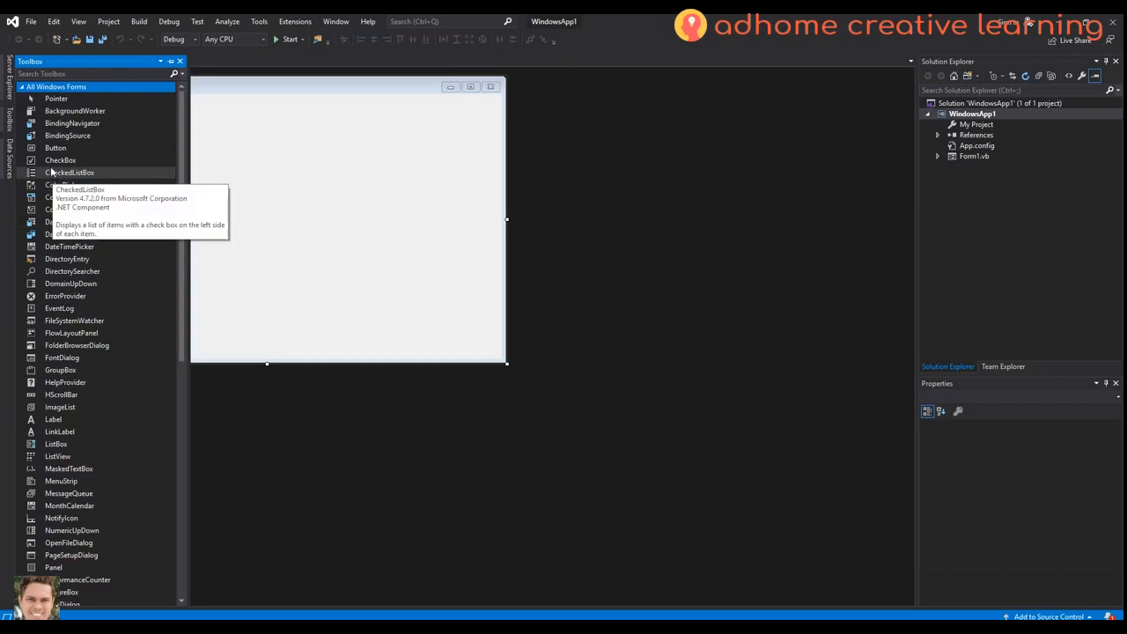
pyautogui.moveTo(52, 152); pyautogui.dragTo(109, 222)
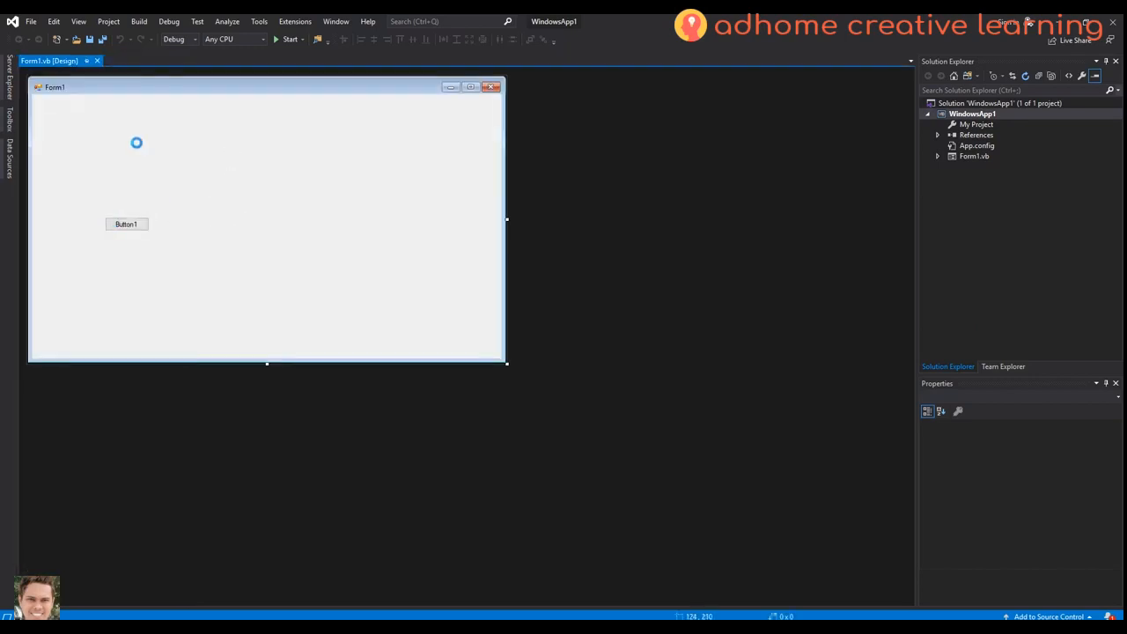
pyautogui.click(12, 120)
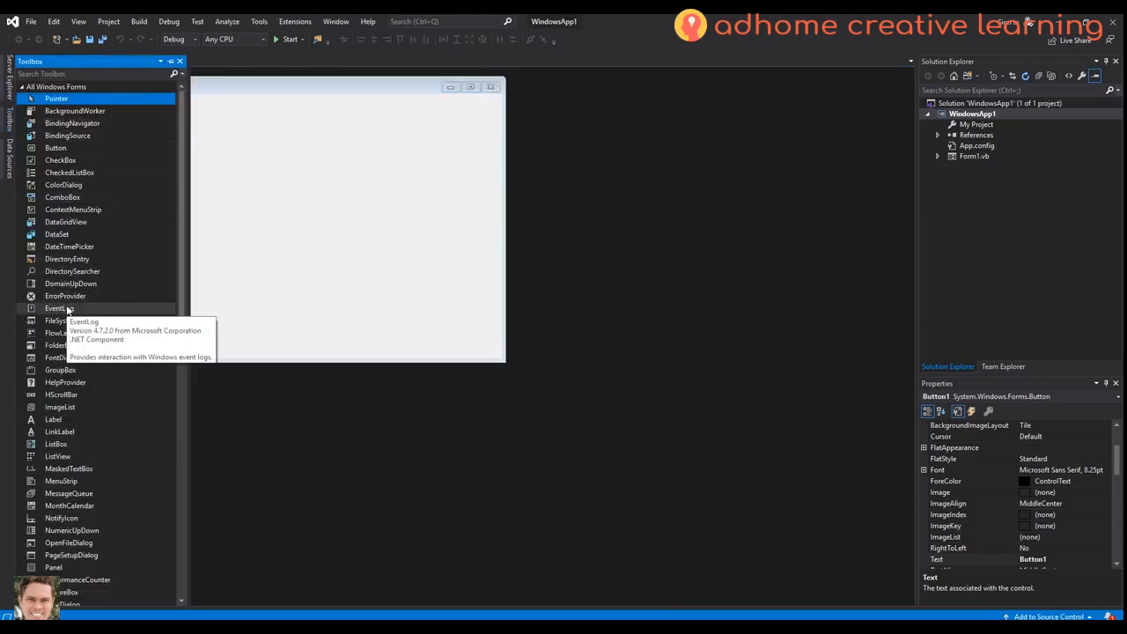
pyautogui.scroll(-12, 67, 308)
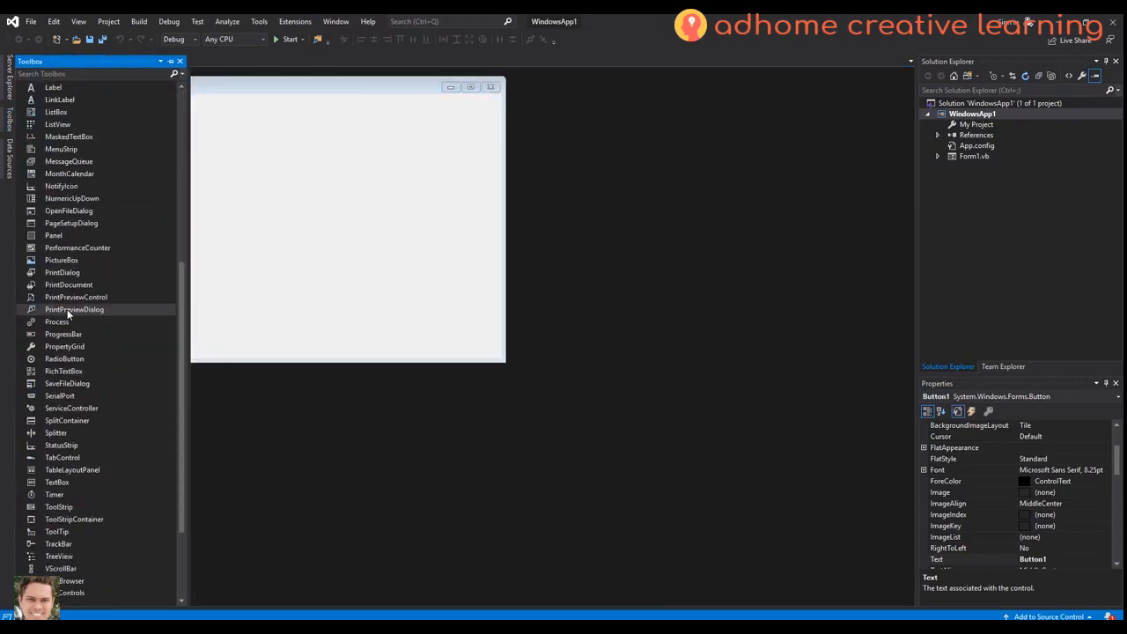
pyautogui.moveTo(56, 370); pyautogui.dragTo(105, 203)
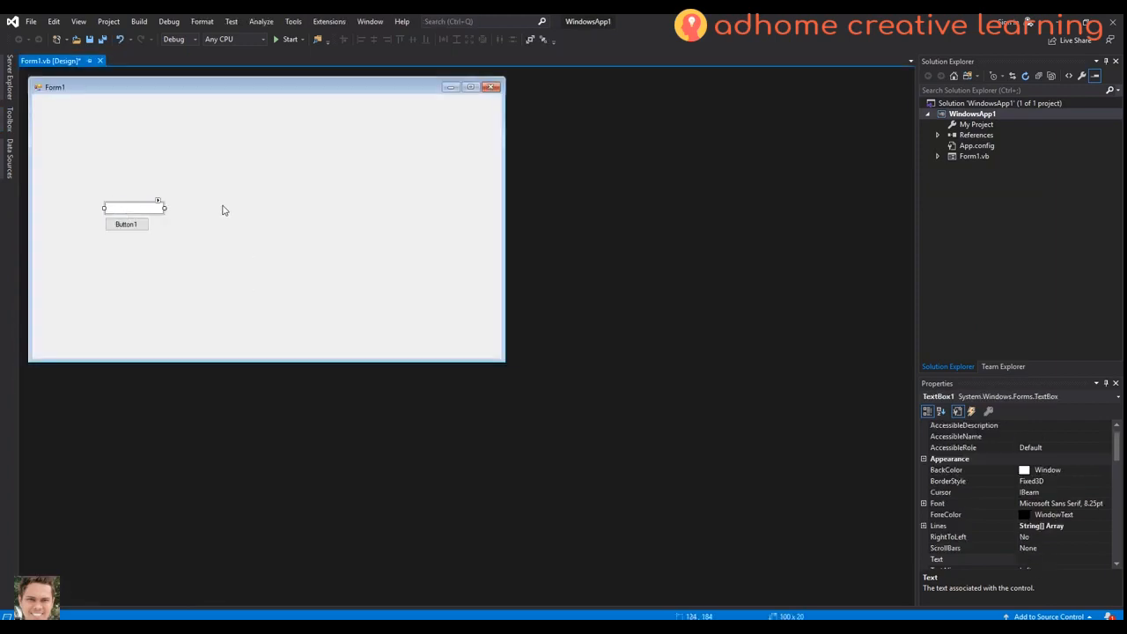
# Search the form controls for "label", add a Label to the form, and move the text box up so it sits beneath the label.
pyautogui.click(8, 124)
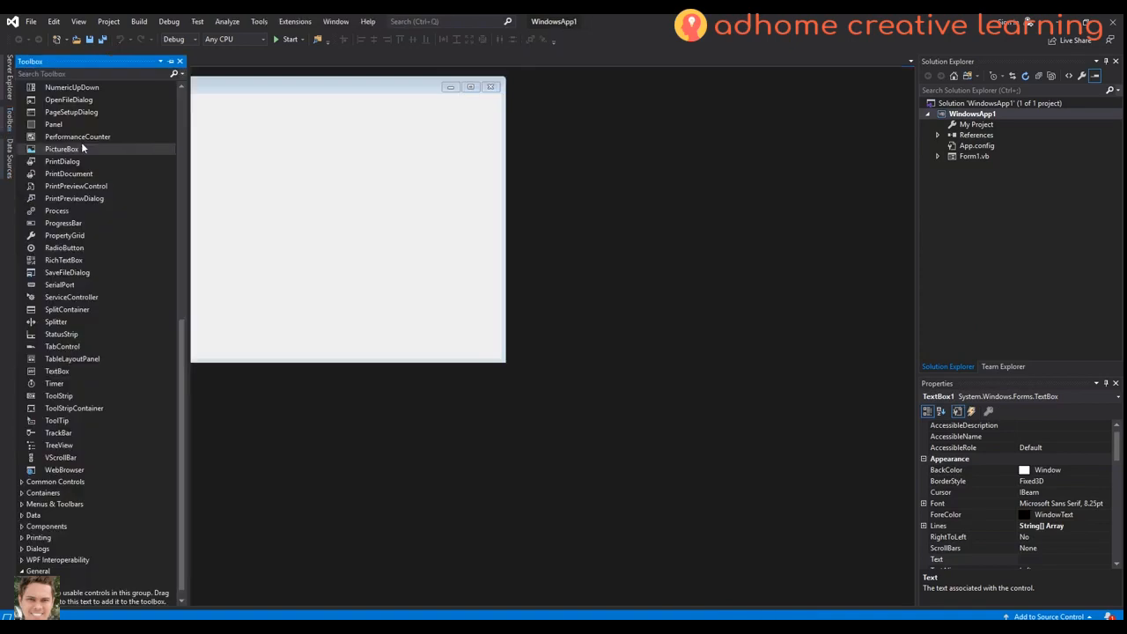
pyautogui.click(57, 75)
pyautogui.write('label')
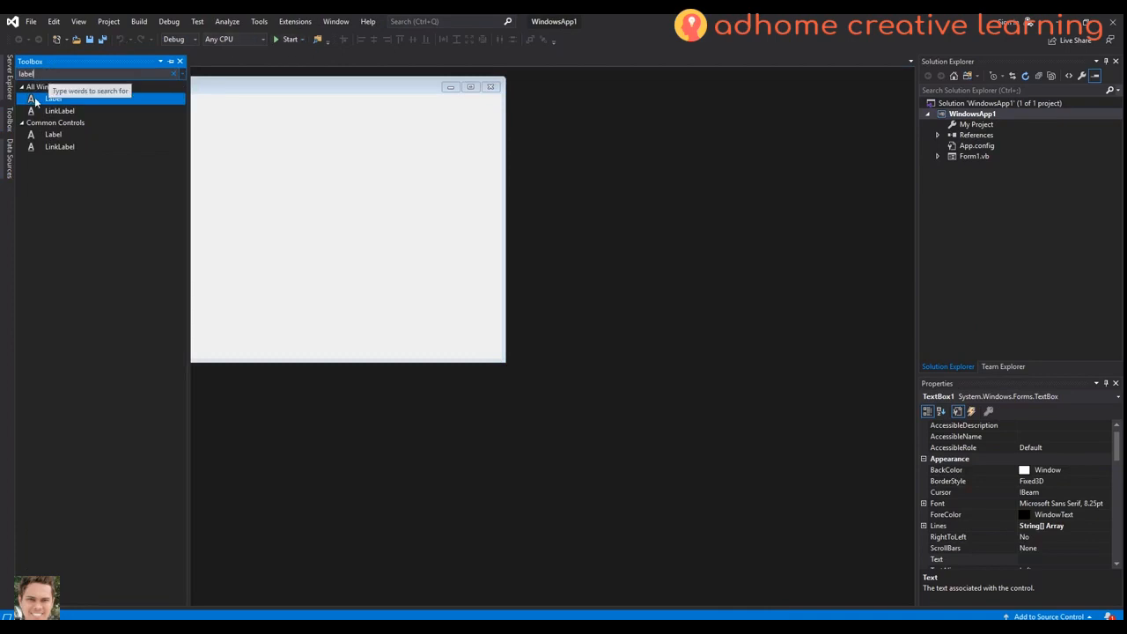
pyautogui.moveTo(53, 99); pyautogui.dragTo(125, 209)
pyautogui.moveTo(125, 209); pyautogui.dragTo(123, 168)
# Duplicate the label and text box together and place the copies between the original pair and the button, roughly aligned with them.
pyautogui.click(182, 176)
pyautogui.click(127, 164)
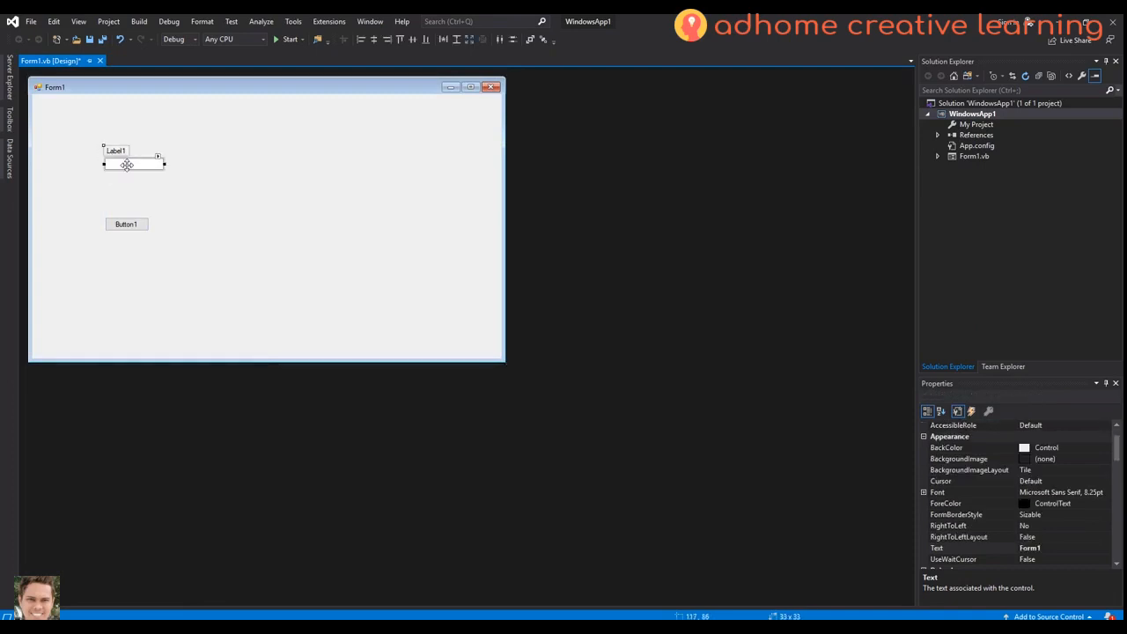
pyautogui.click(146, 193)
pyautogui.hotkey('ctrl', 'v')
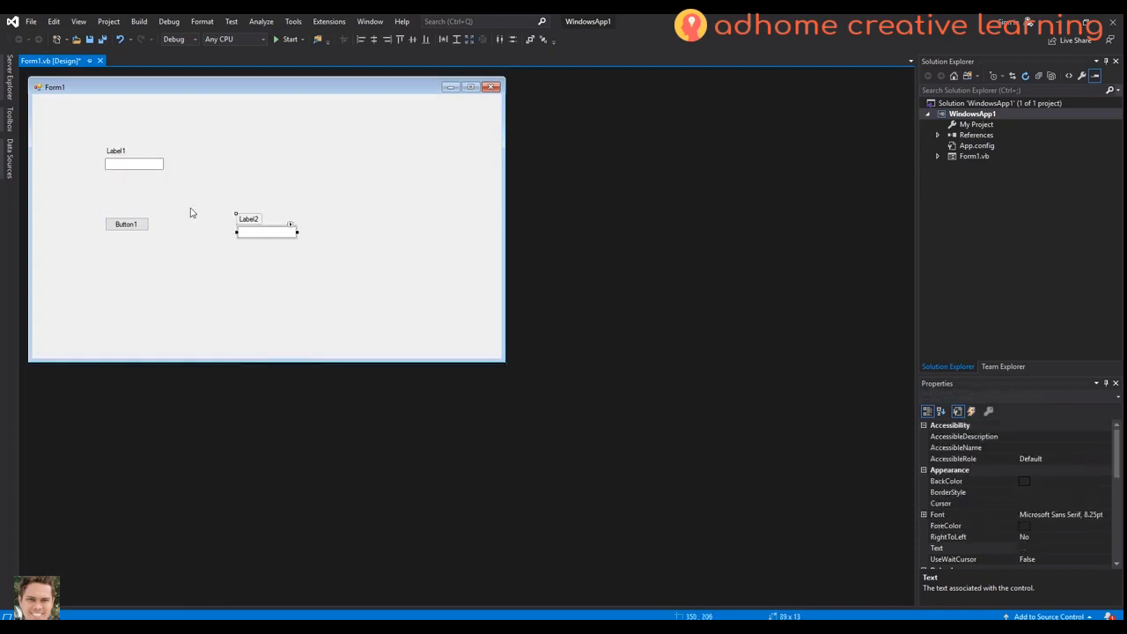
pyautogui.moveTo(248, 230); pyautogui.dragTo(129, 220)
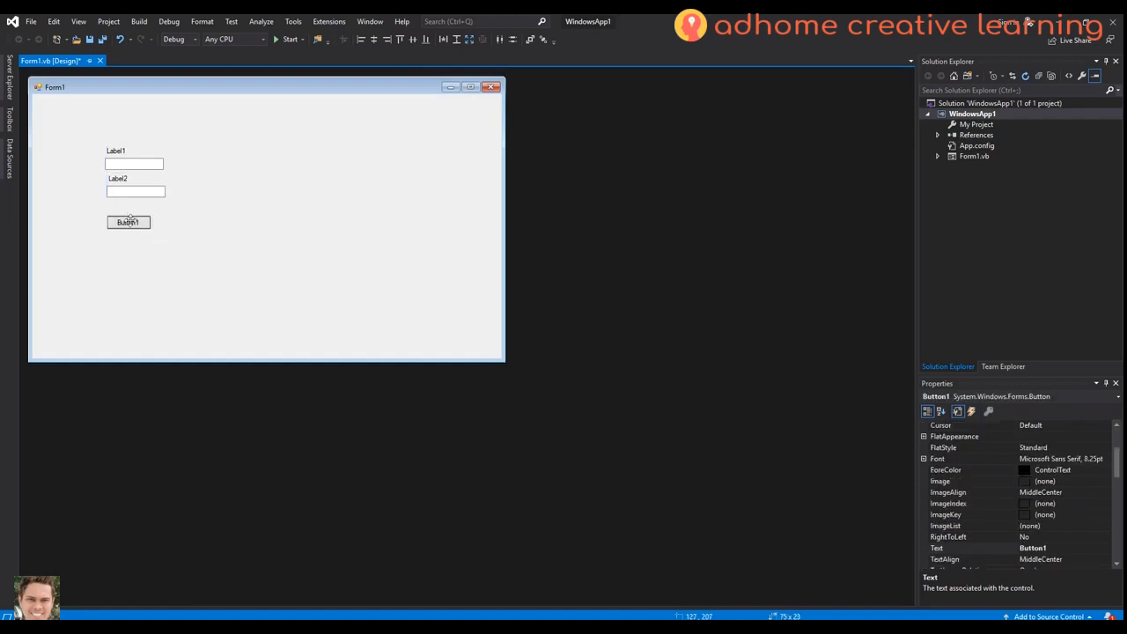
# Search the form controls for "gro", add a GroupBox beside the existing controls, and enlarge it to about 346 x 259.
pyautogui.click(8, 120)
pyautogui.click(70, 74)
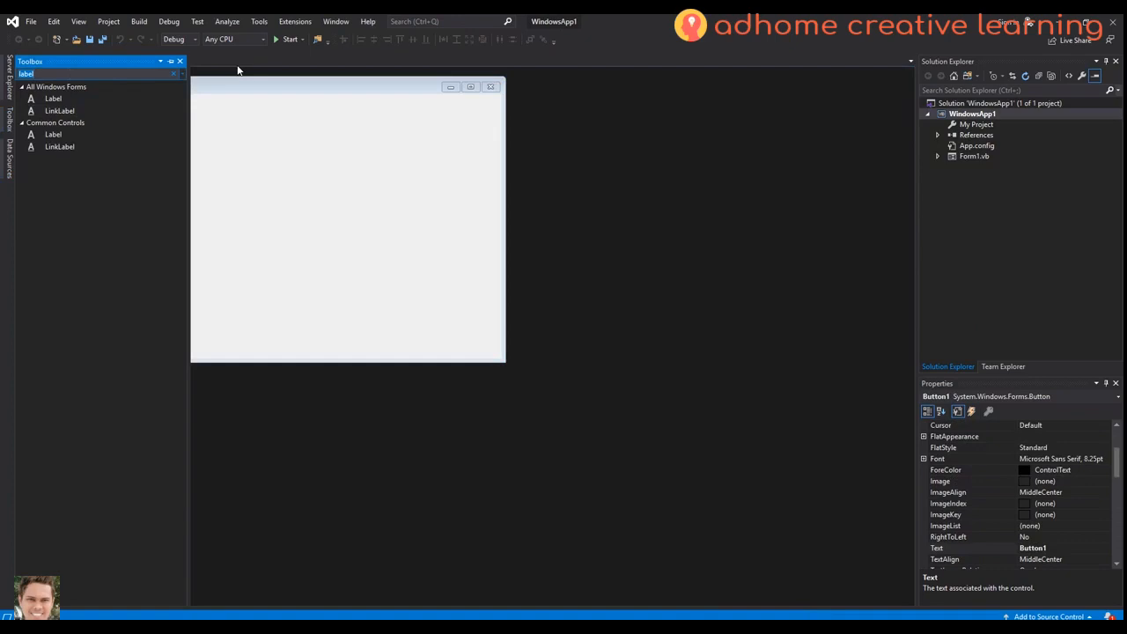
pyautogui.write('gro')
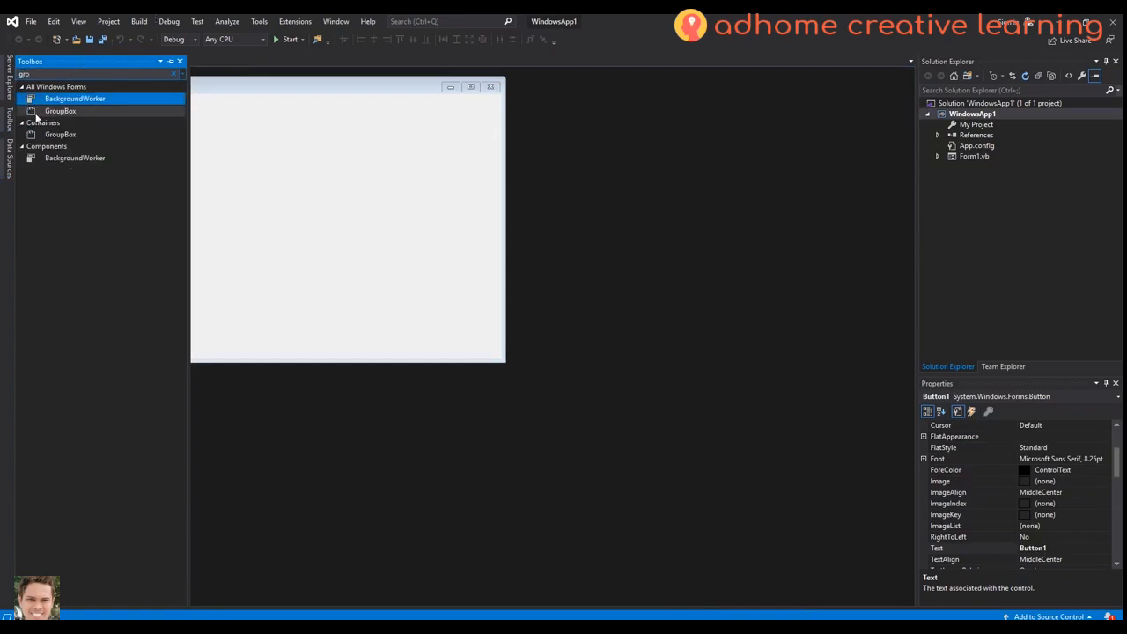
pyautogui.moveTo(40, 113); pyautogui.dragTo(219, 133)
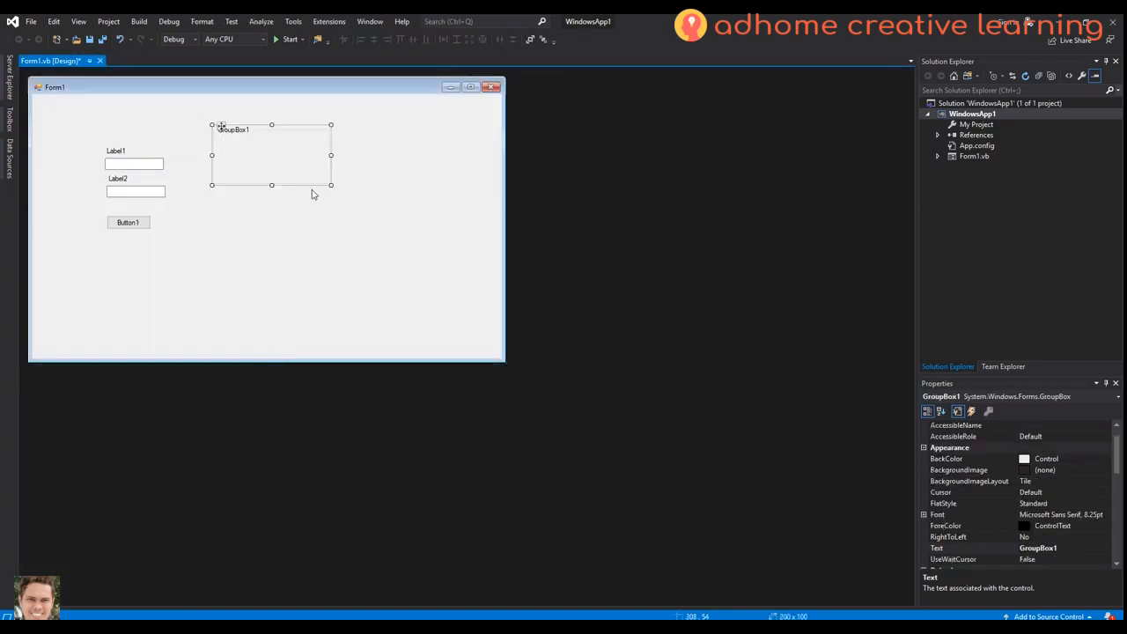
pyautogui.moveTo(330, 183); pyautogui.dragTo(416, 279)
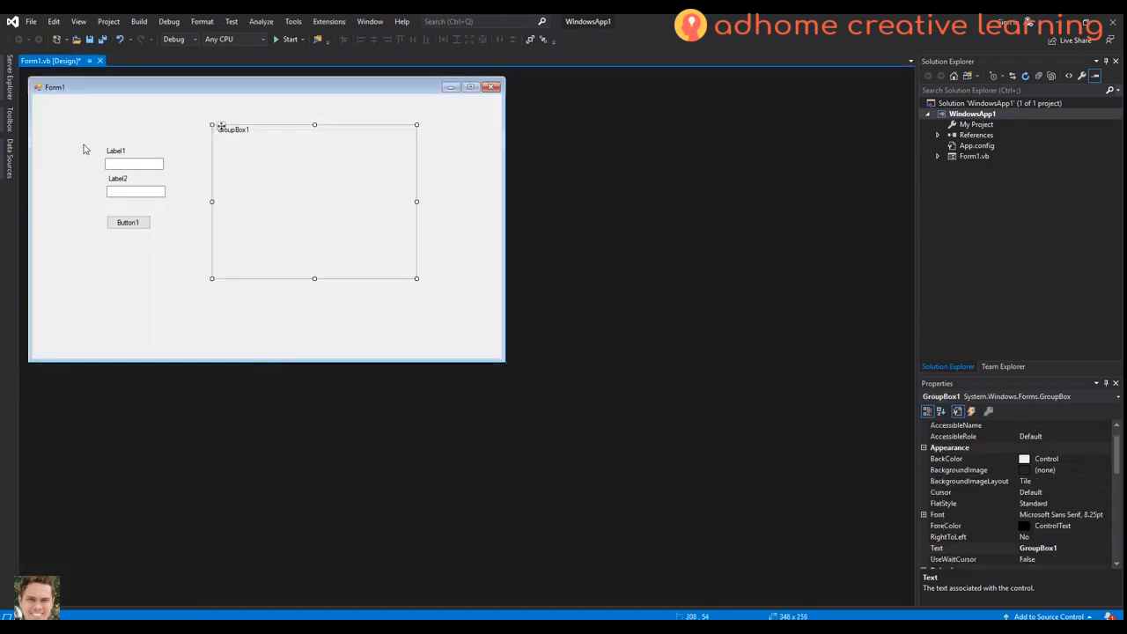
# Move both labels, both text boxes and the button into the group box, then move the group box to the form's upper-left corner.
pyautogui.moveTo(86, 147); pyautogui.dragTo(141, 219)
pyautogui.moveTo(128, 164); pyautogui.dragTo(258, 161)
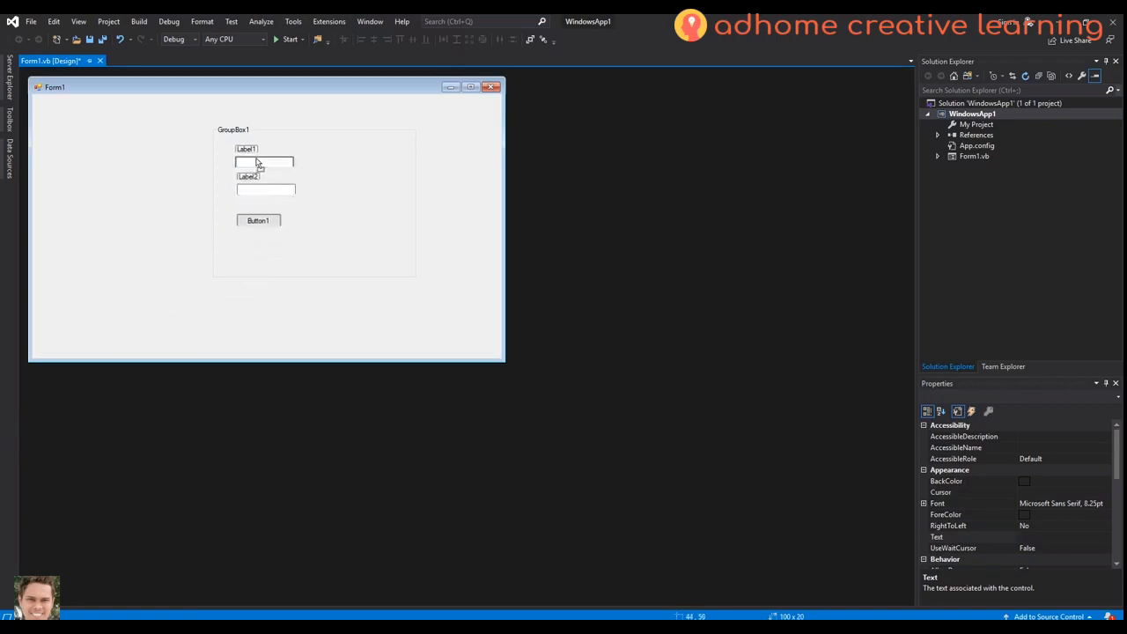
pyautogui.click(220, 128)
pyautogui.moveTo(220, 128); pyautogui.dragTo(114, 106)
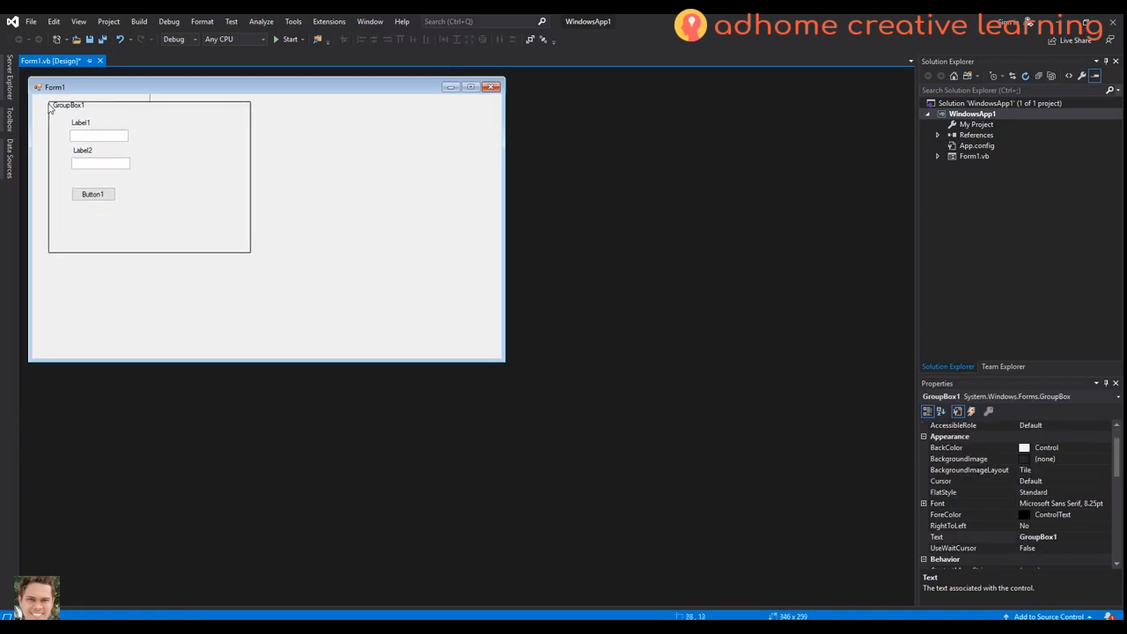
pyautogui.click(297, 171)
# Clear the "gro" search filter so the full list of form controls is shown, and return to the form design.
pyautogui.click(12, 123)
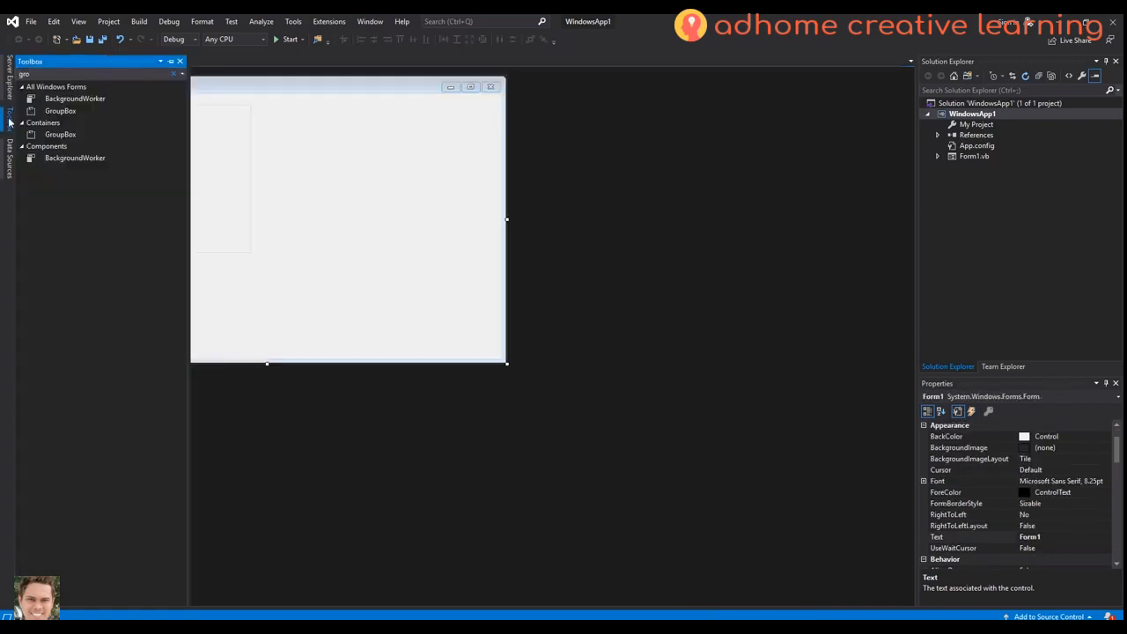
pyautogui.click(172, 76)
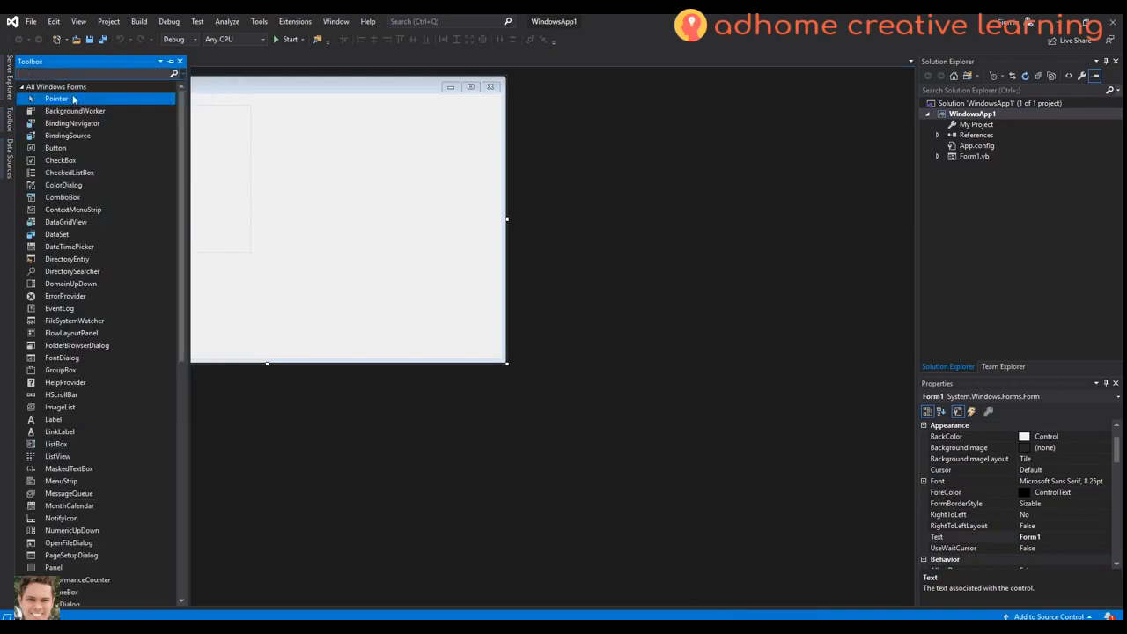
pyautogui.click(221, 131)
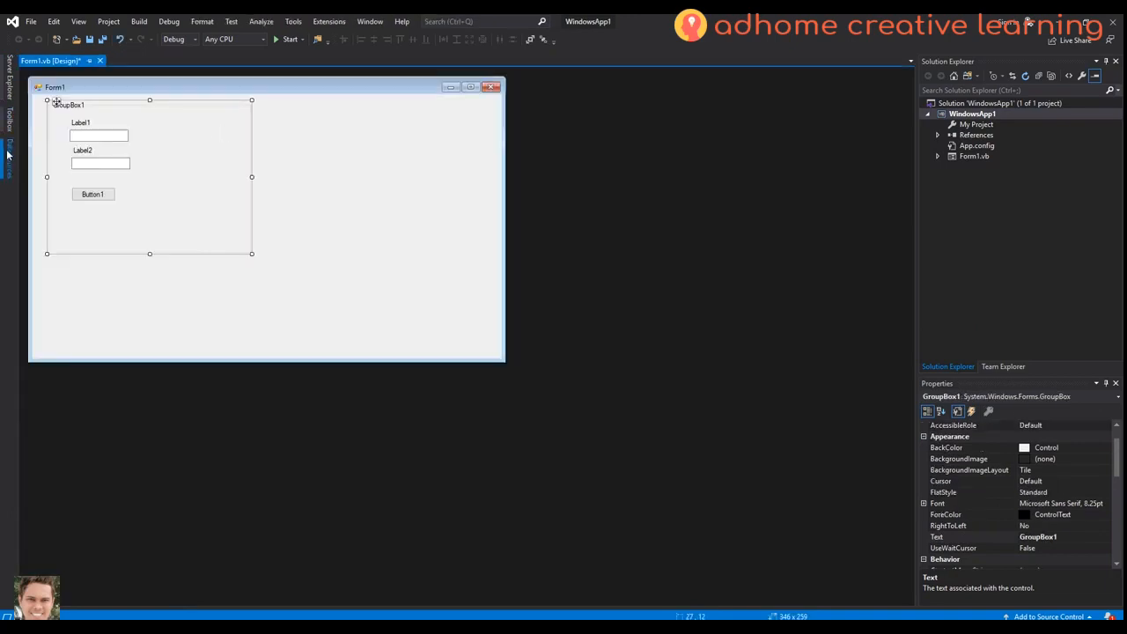
# Check the project's data sources, then select the WindowsApp1 project to view its properties.
pyautogui.click(8, 156)
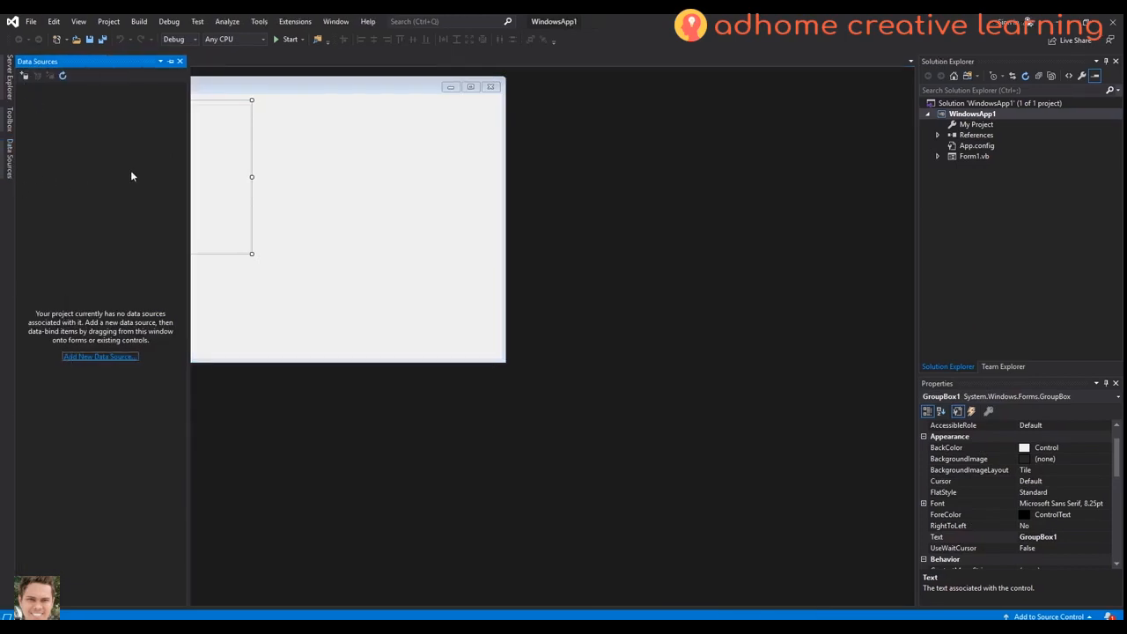
pyautogui.click(345, 178)
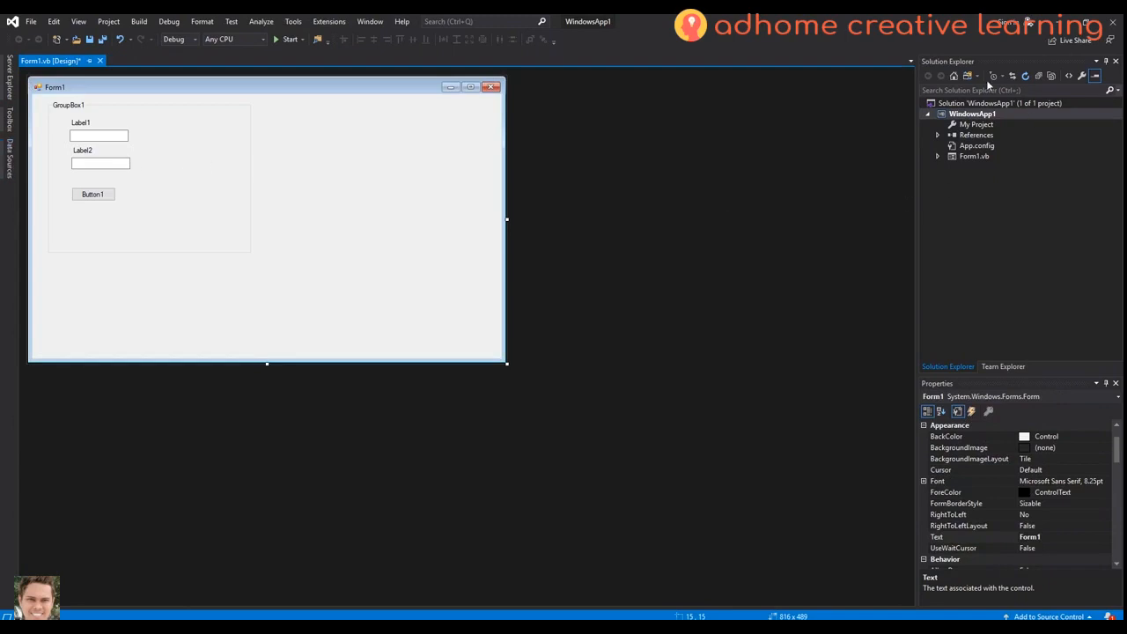
pyautogui.click(959, 115)
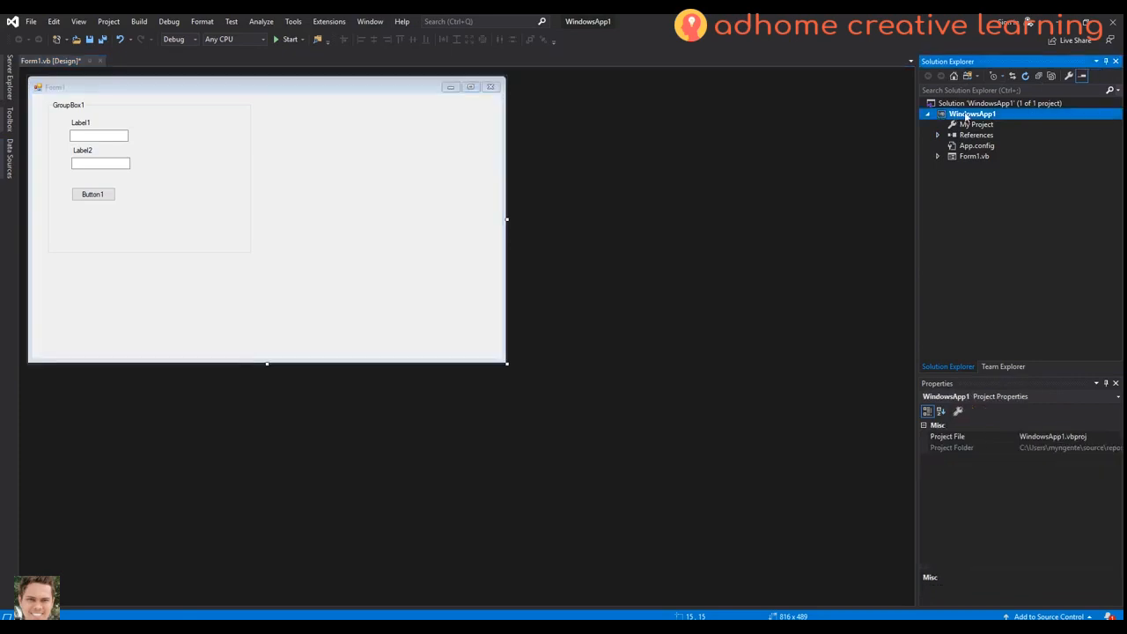
# Expand the WindowsApp1 project's references to examine the referenced libraries, then collapse them.
pyautogui.click(976, 125)
pyautogui.click(980, 135)
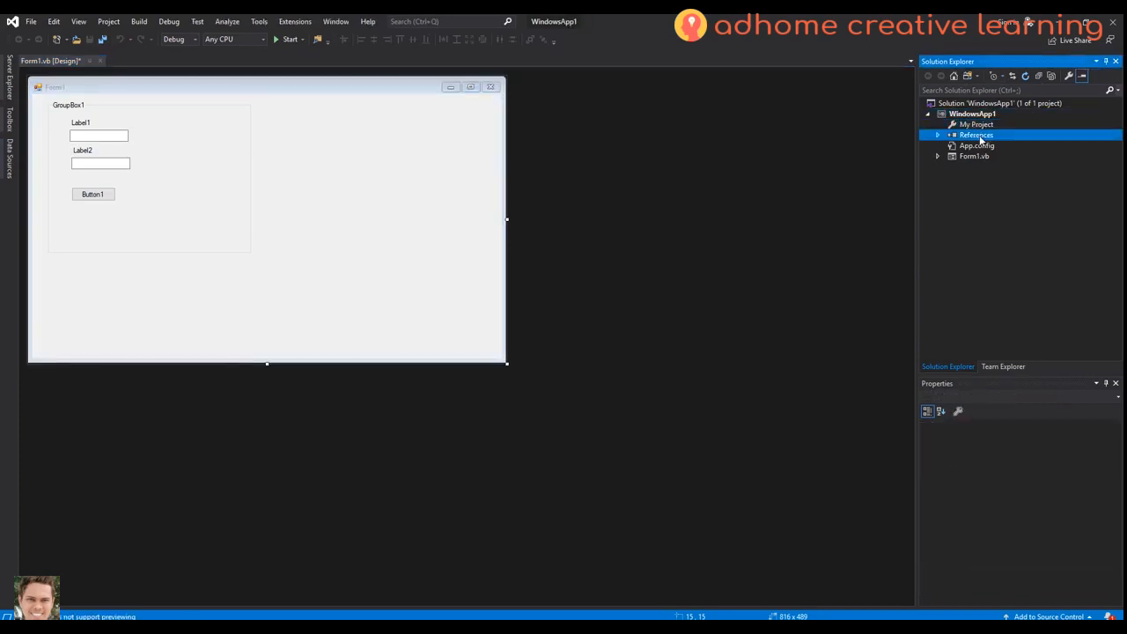
pyautogui.click(939, 135)
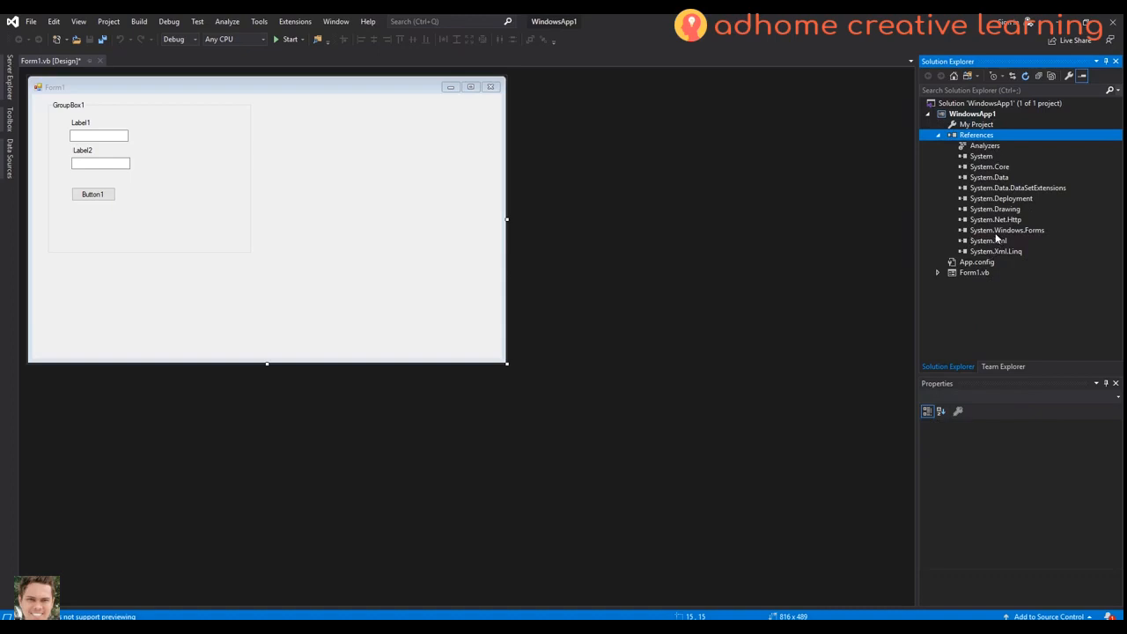
pyautogui.click(939, 136)
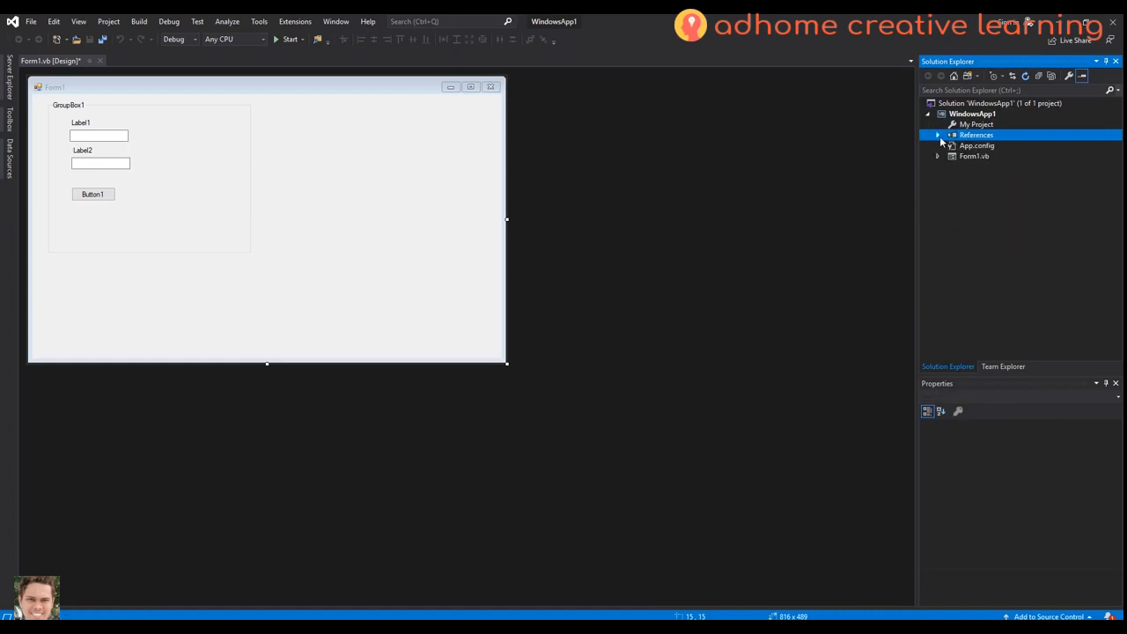
# Open App.config to review its XML configuration, then close the file.
pyautogui.doubleClick(972, 146)
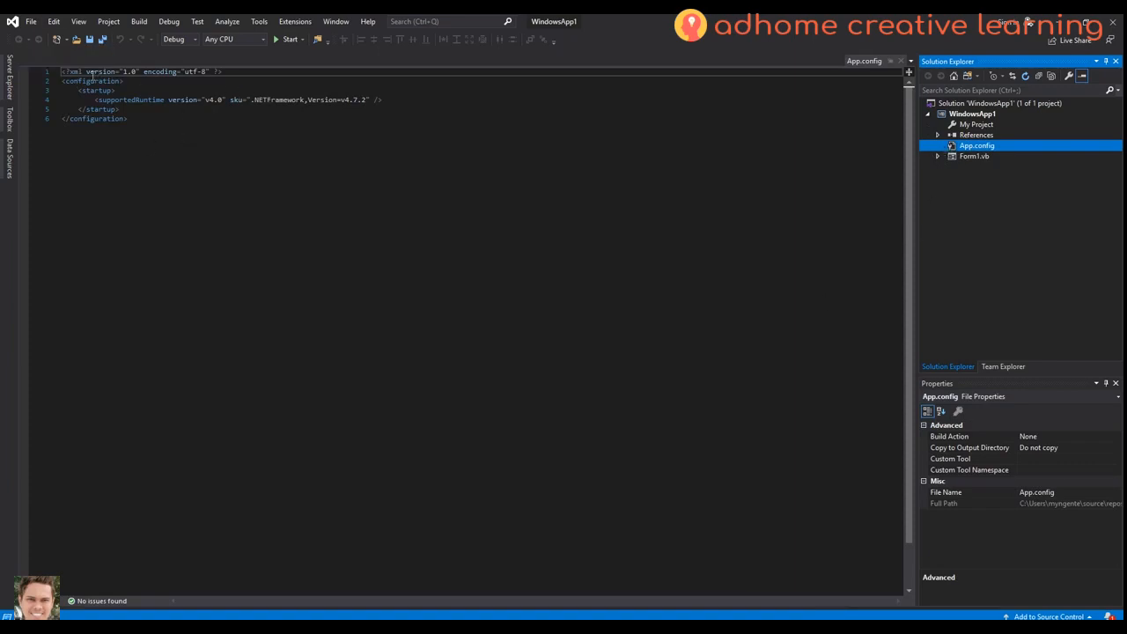
pyautogui.click(130, 118)
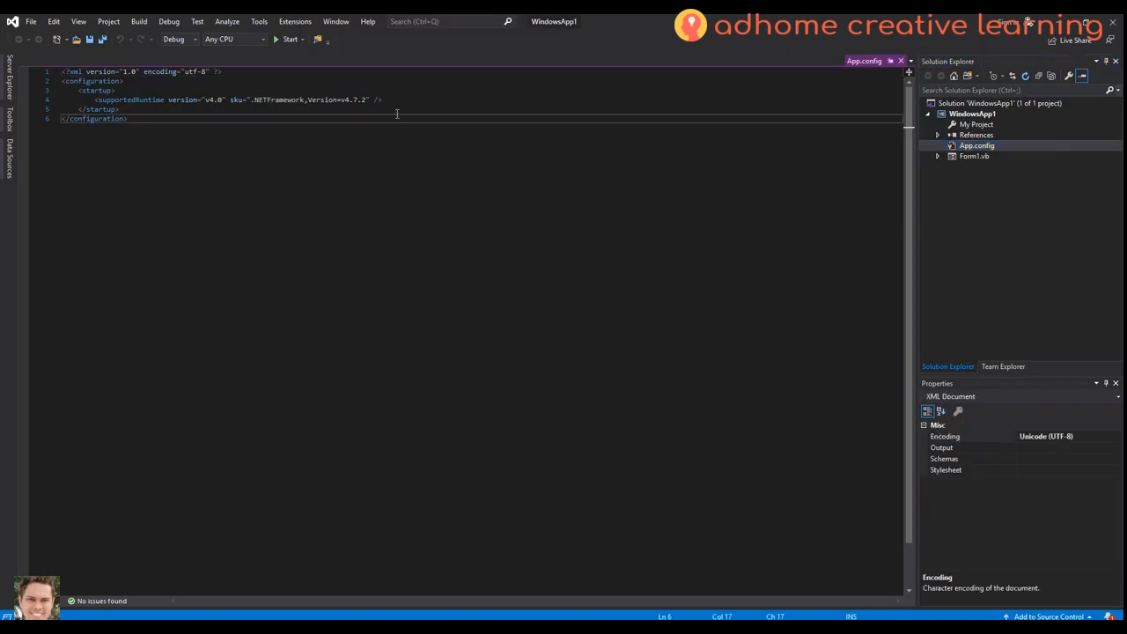
pyautogui.click(901, 61)
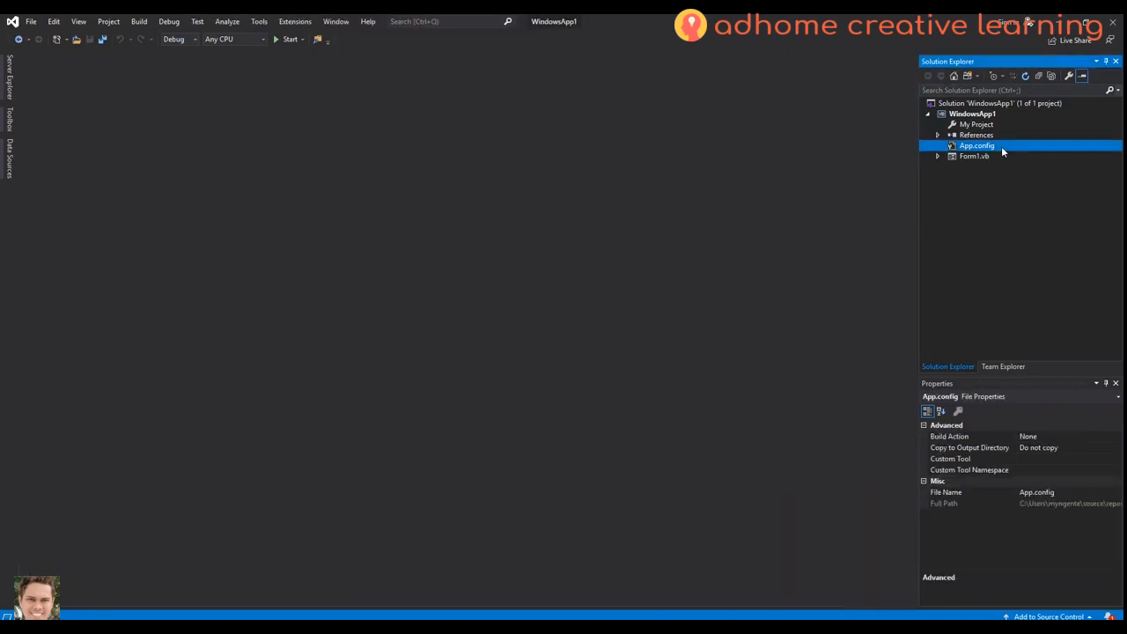
# Open the Form1.vb design, check the list of available form controls, and return to the form.
pyautogui.doubleClick(972, 156)
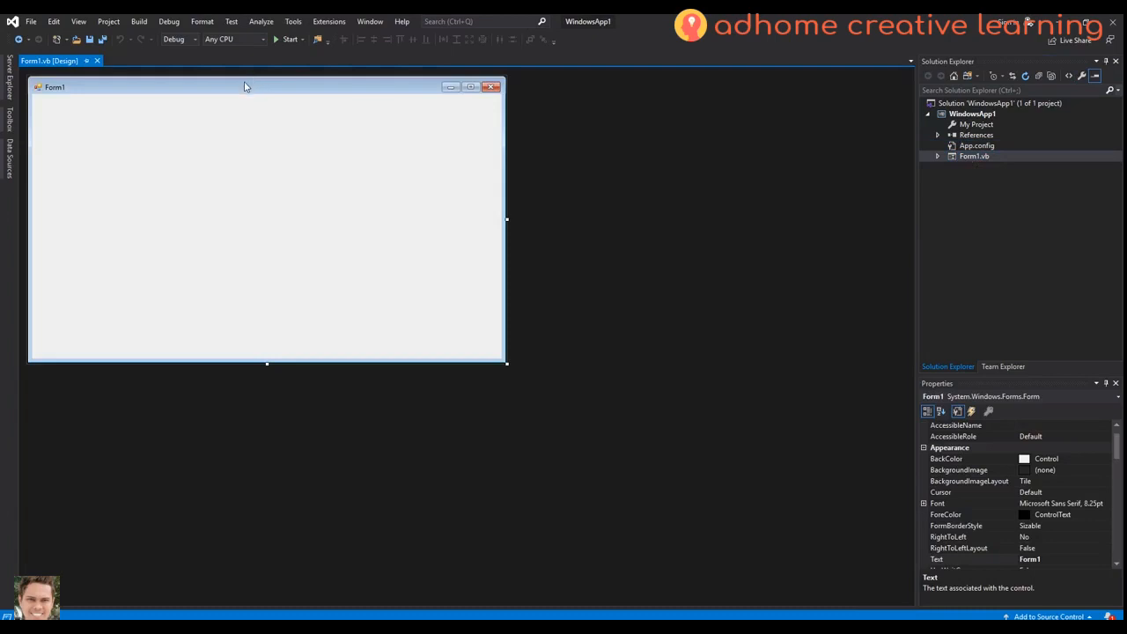
pyautogui.click(11, 127)
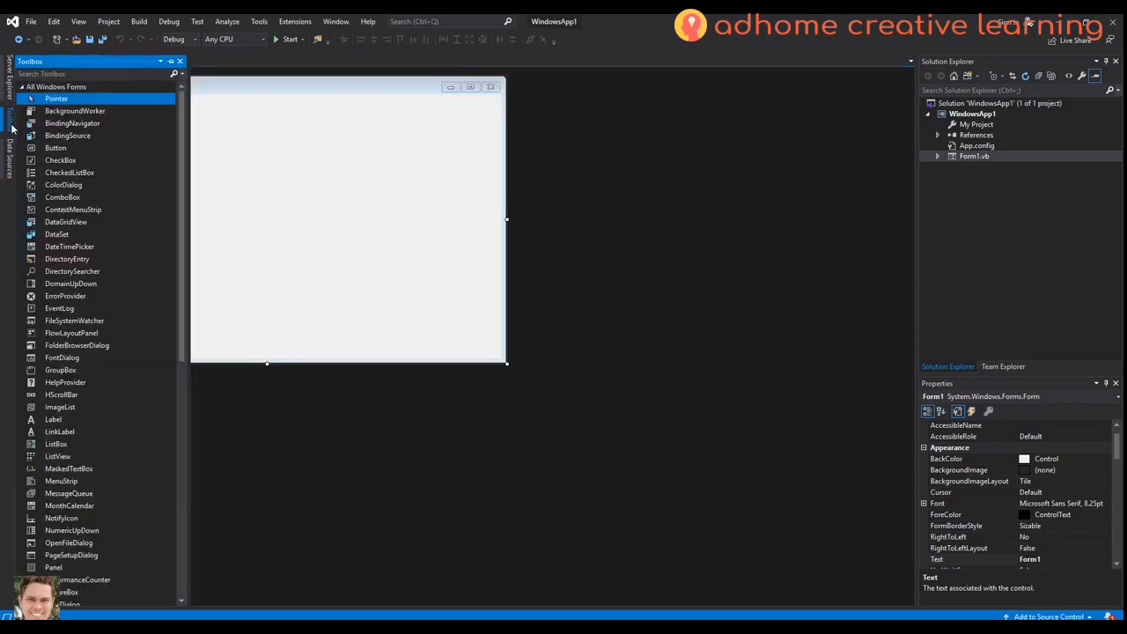
pyautogui.click(234, 124)
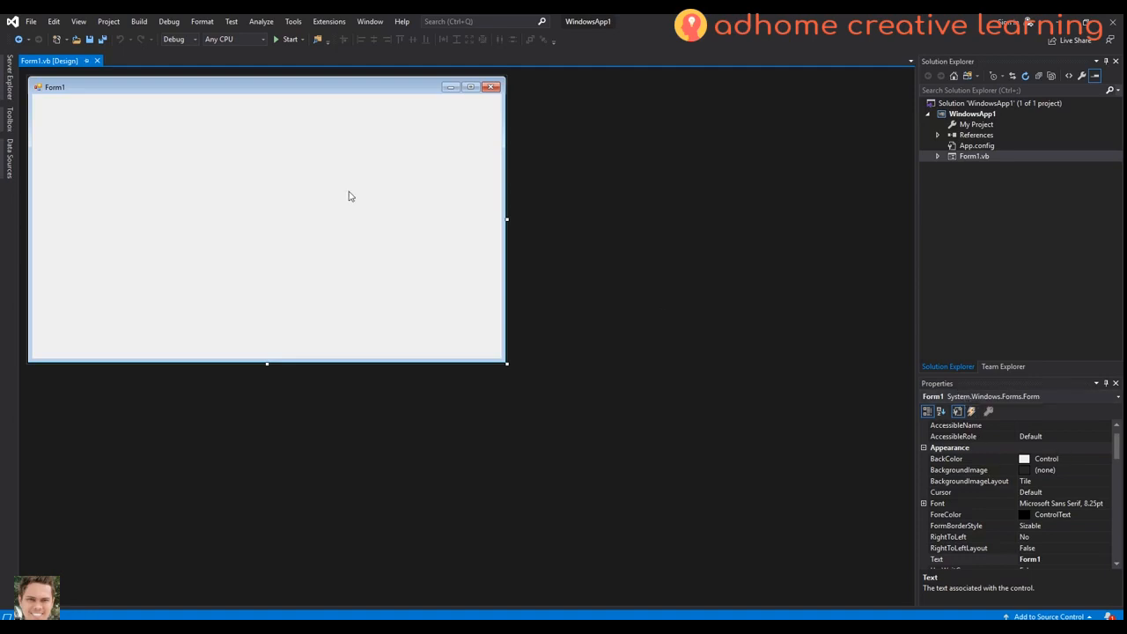
# Sort Form1's properties alphabetically and look at its (Name) property.
pyautogui.moveTo(1116, 441)
pyautogui.mouseDown()
pyautogui.moveTo(1115, 450)
pyautogui.moveTo(1115, 435)
pyautogui.mouseUp()
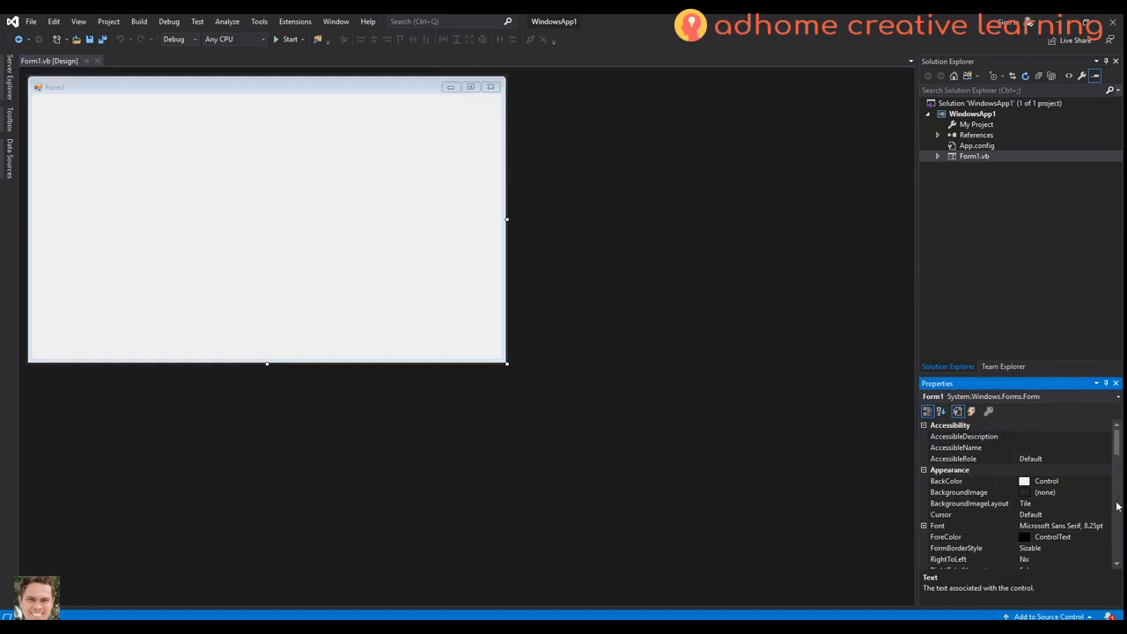
pyautogui.moveTo(1116, 445)
pyautogui.mouseDown()
pyautogui.moveTo(1117, 550)
pyautogui.moveTo(1117, 438)
pyautogui.mouseUp()
pyautogui.click(942, 414)
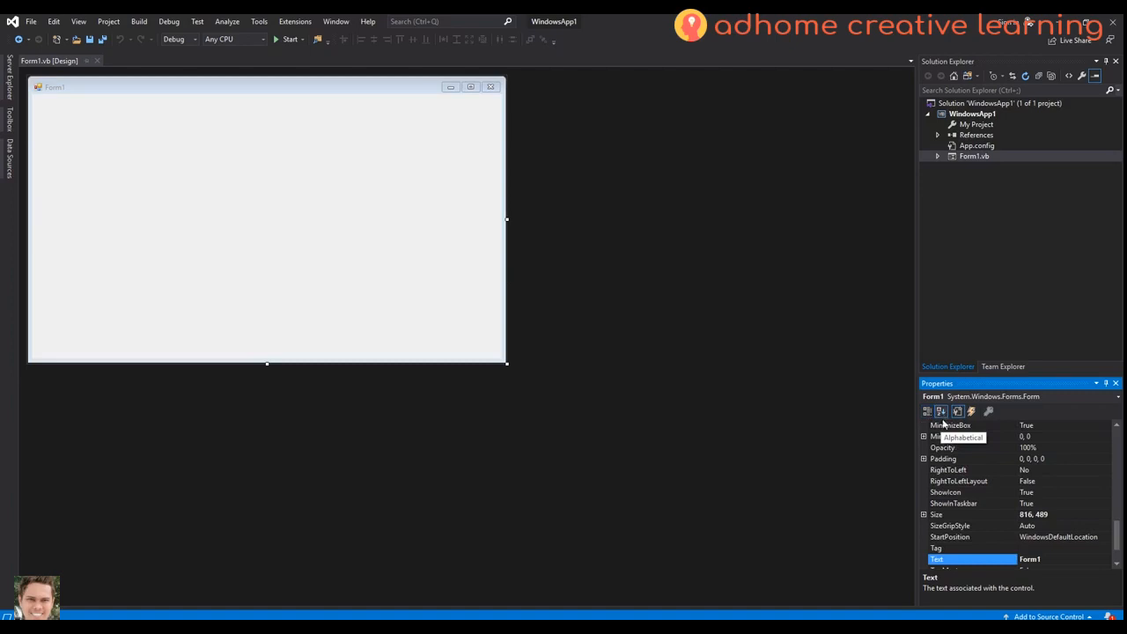
pyautogui.scroll(15, 989, 485)
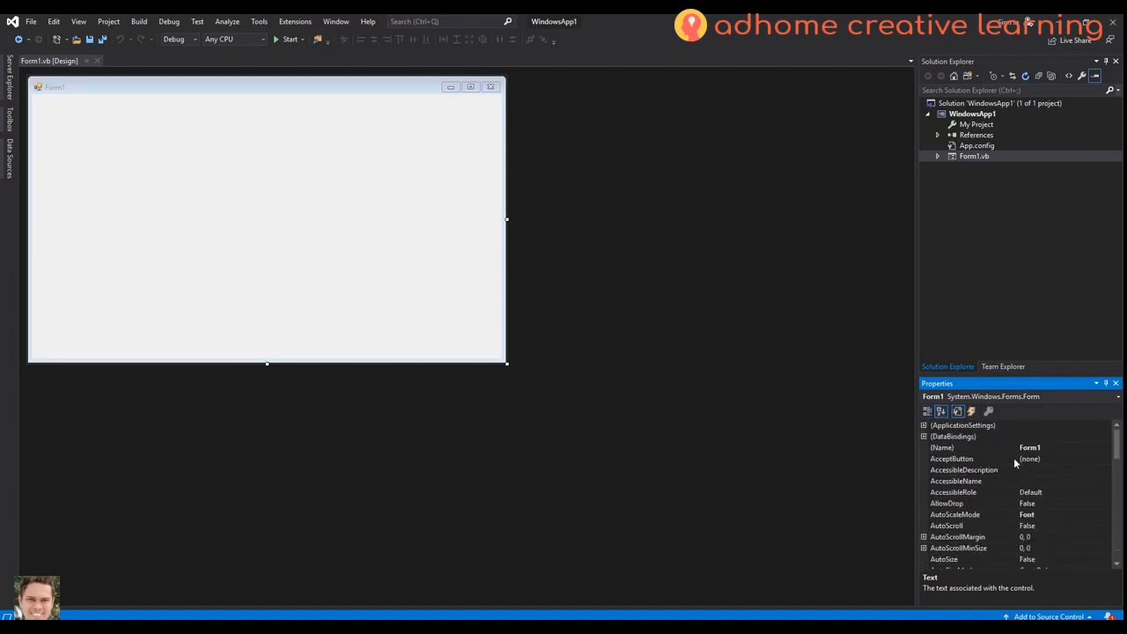
pyautogui.click(991, 449)
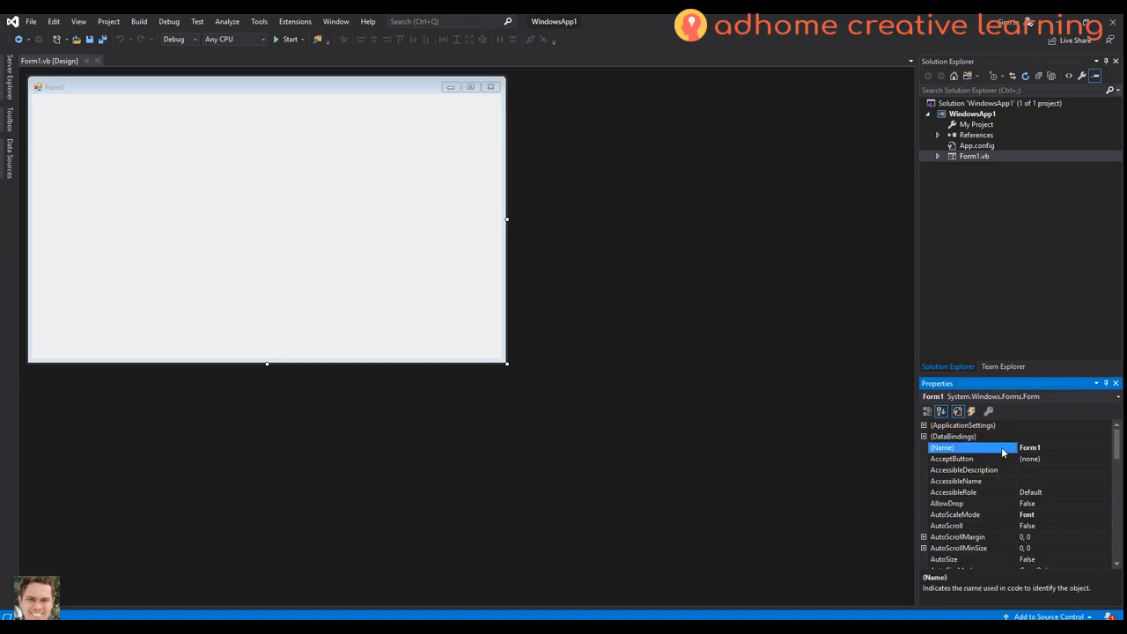
pyautogui.click(383, 93)
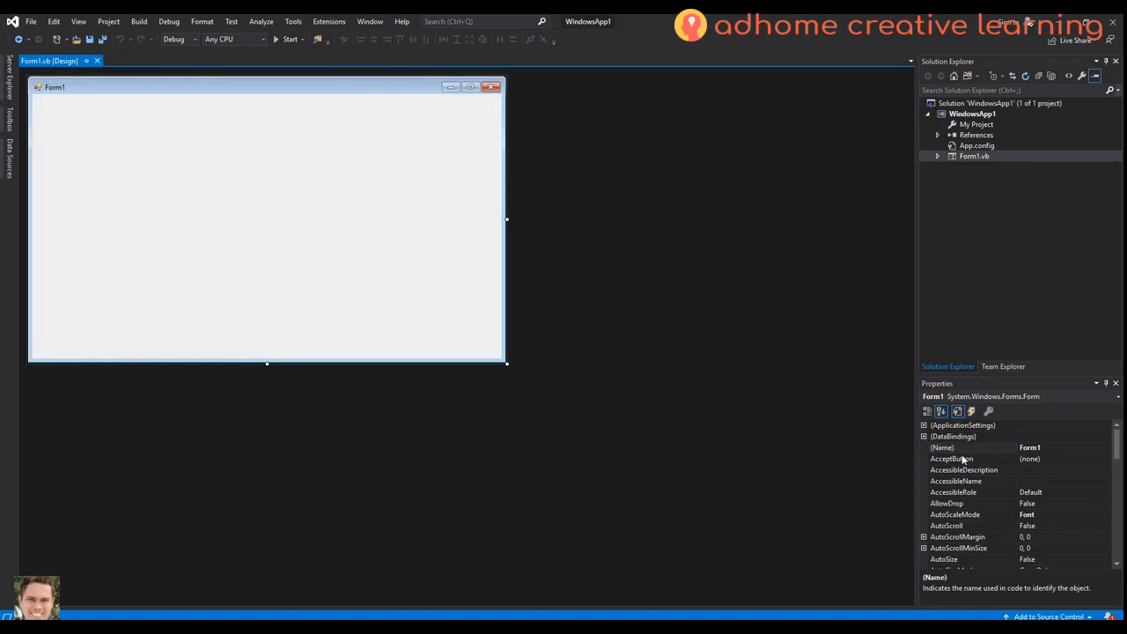
# Set the form's Text property to "Main Form".
pyautogui.moveTo(1116, 447); pyautogui.dragTo(1116, 475)
pyautogui.click(1000, 473)
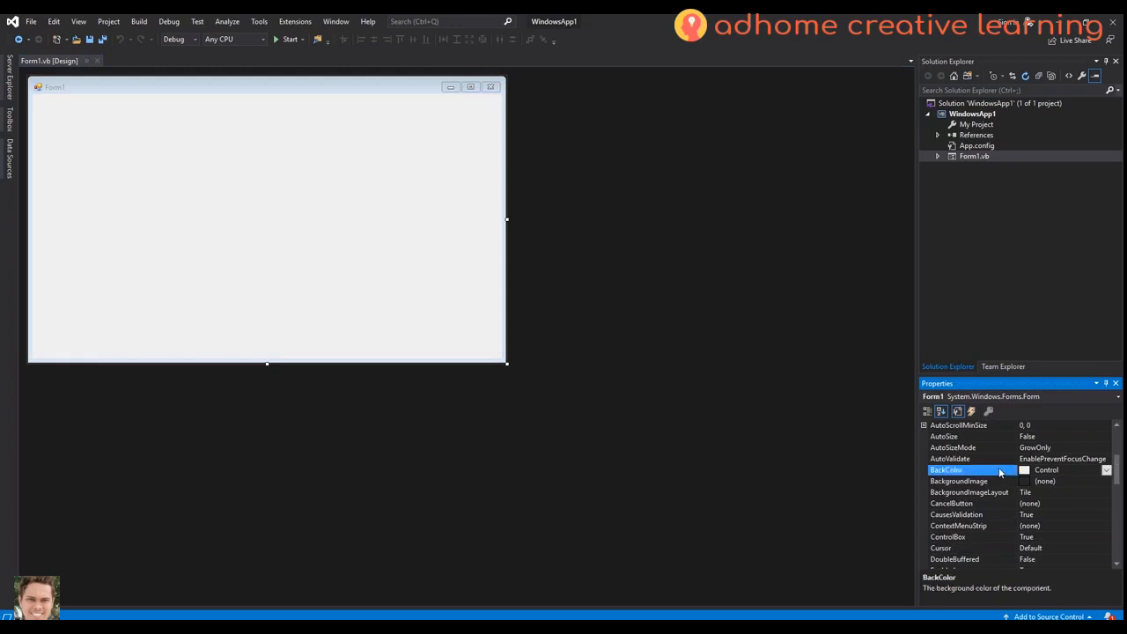
pyautogui.scroll(-1, 1000, 473)
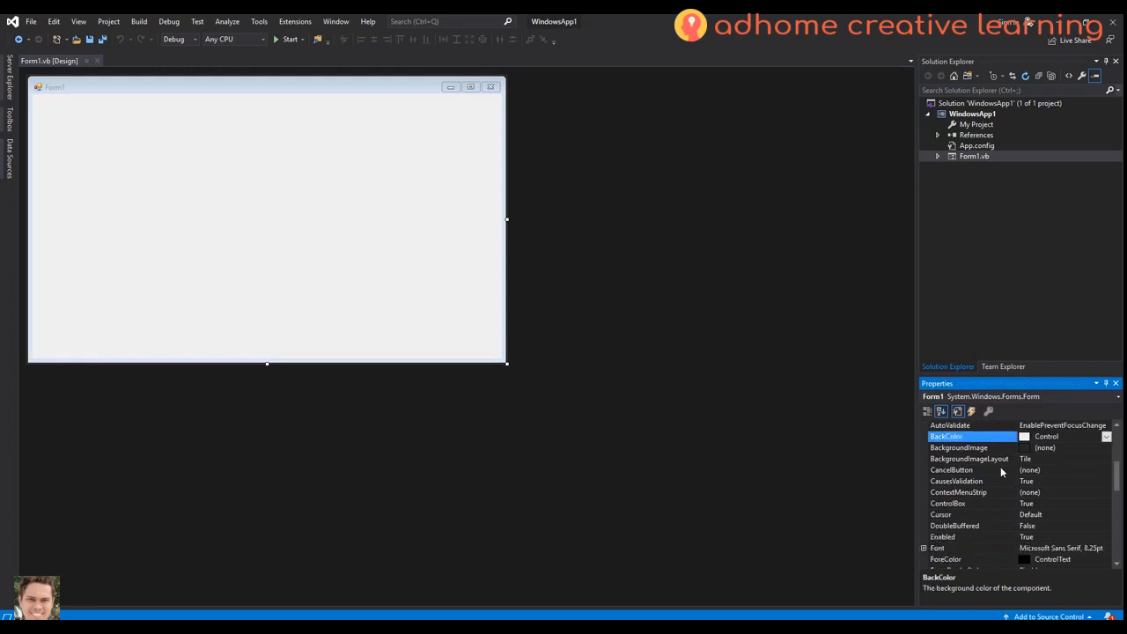
pyautogui.scroll(-4, 984, 502)
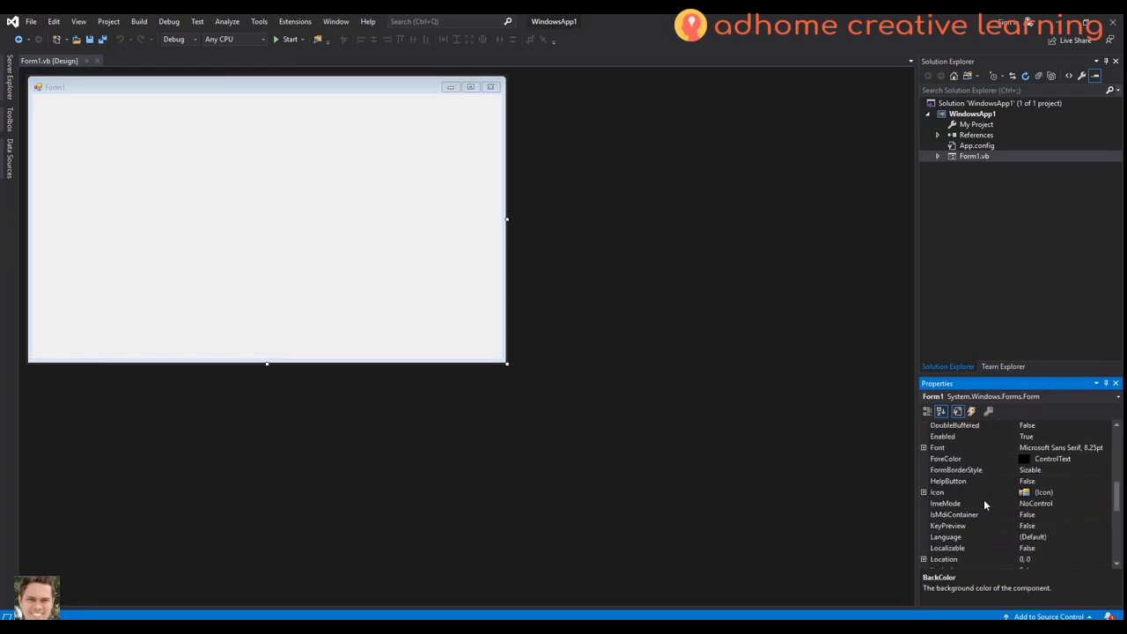
pyautogui.scroll(-6, 985, 503)
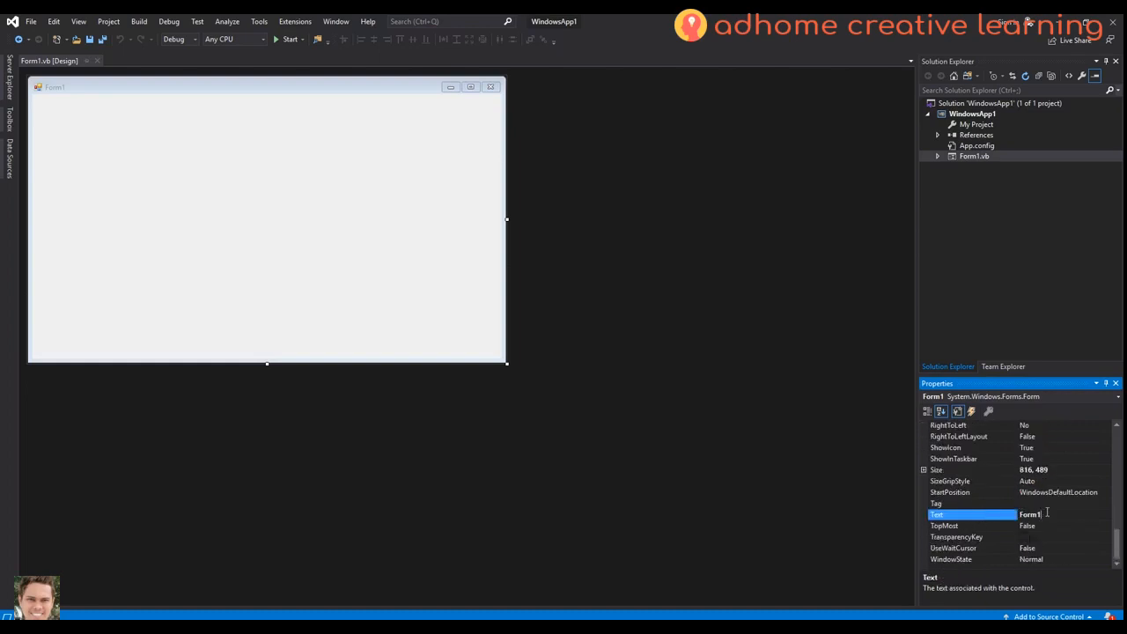
pyautogui.doubleClick(1003, 518)
pyautogui.write('Main Form')
pyautogui.press('Return')
pyautogui.click(123, 108)
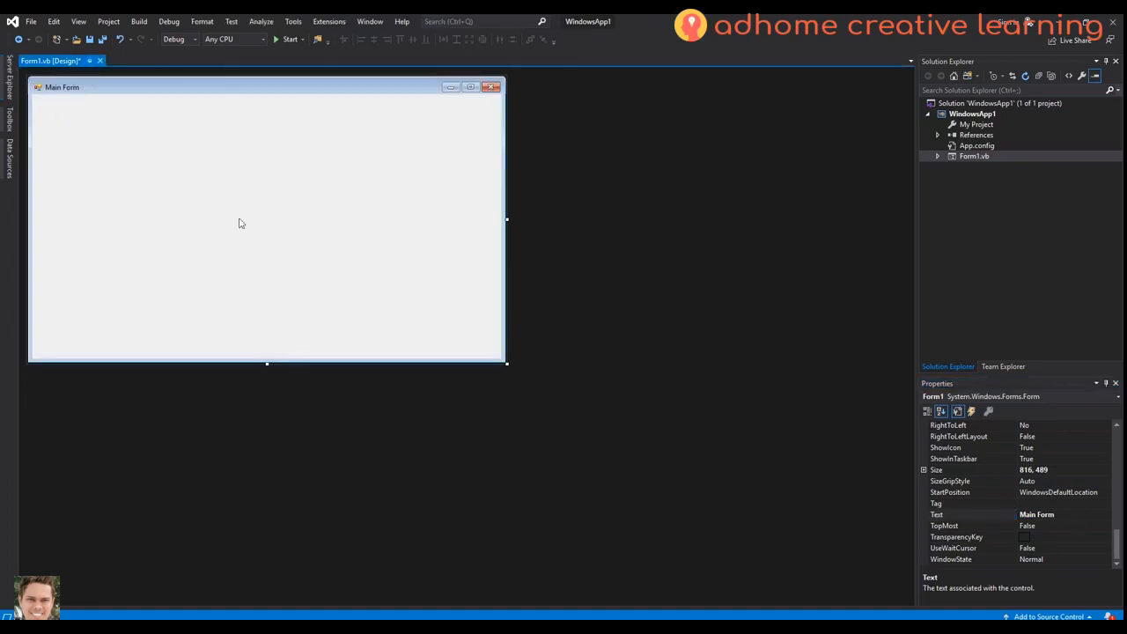
# Search the form controls for "label" and add a Label near the form's upper-left corner, at about 74, 66.
pyautogui.click(10, 124)
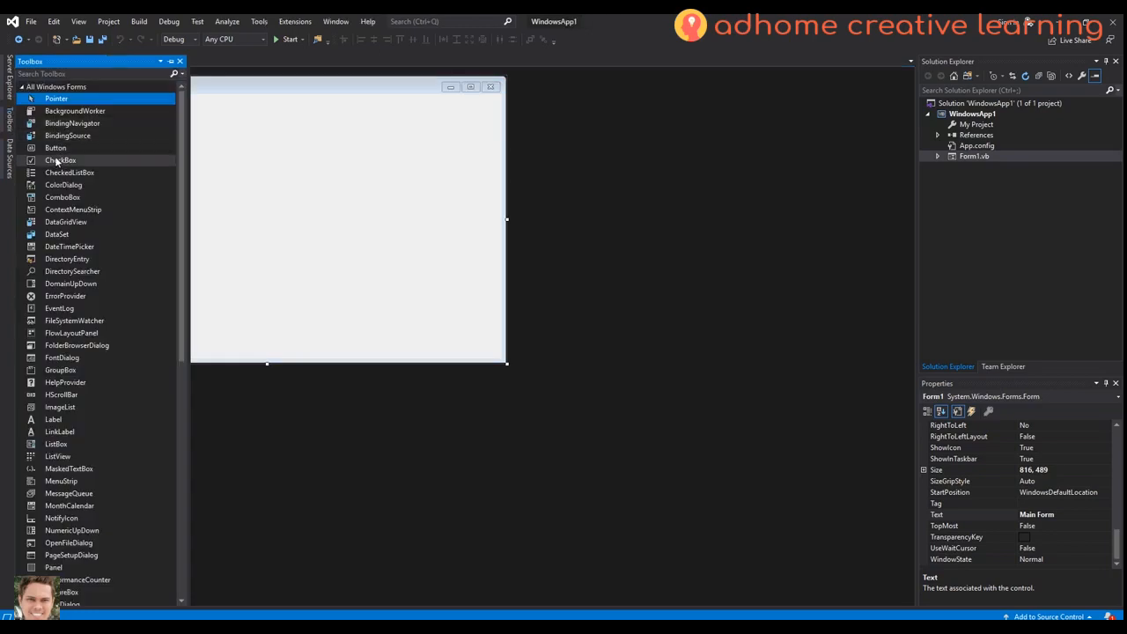
pyautogui.click(97, 86)
pyautogui.click(103, 74)
pyautogui.write('label')
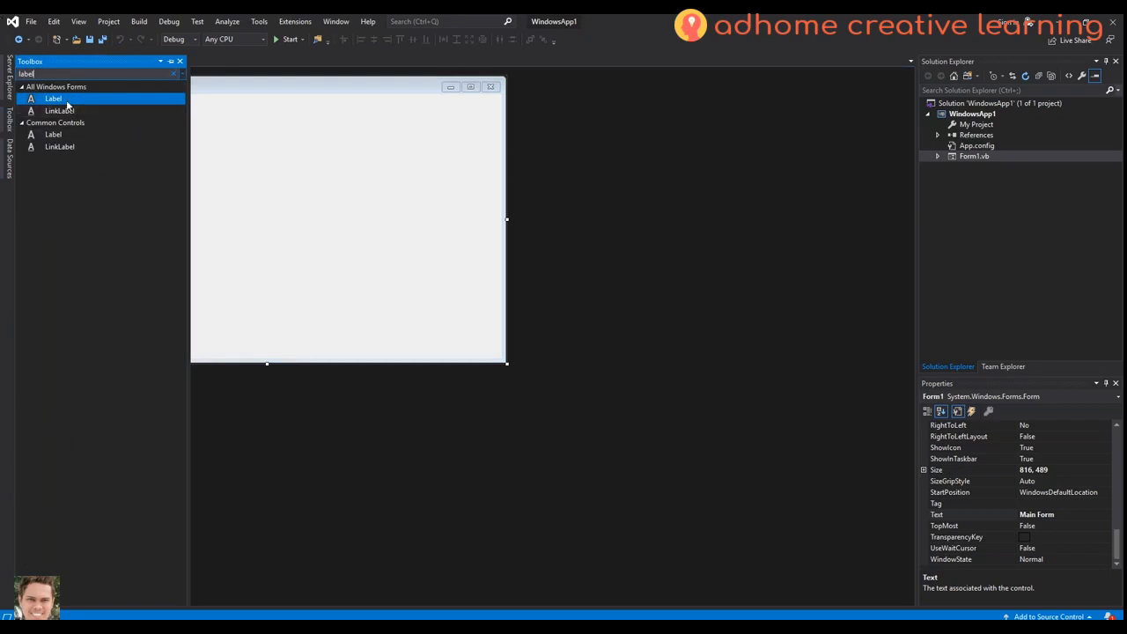
pyautogui.moveTo(52, 99); pyautogui.dragTo(80, 138)
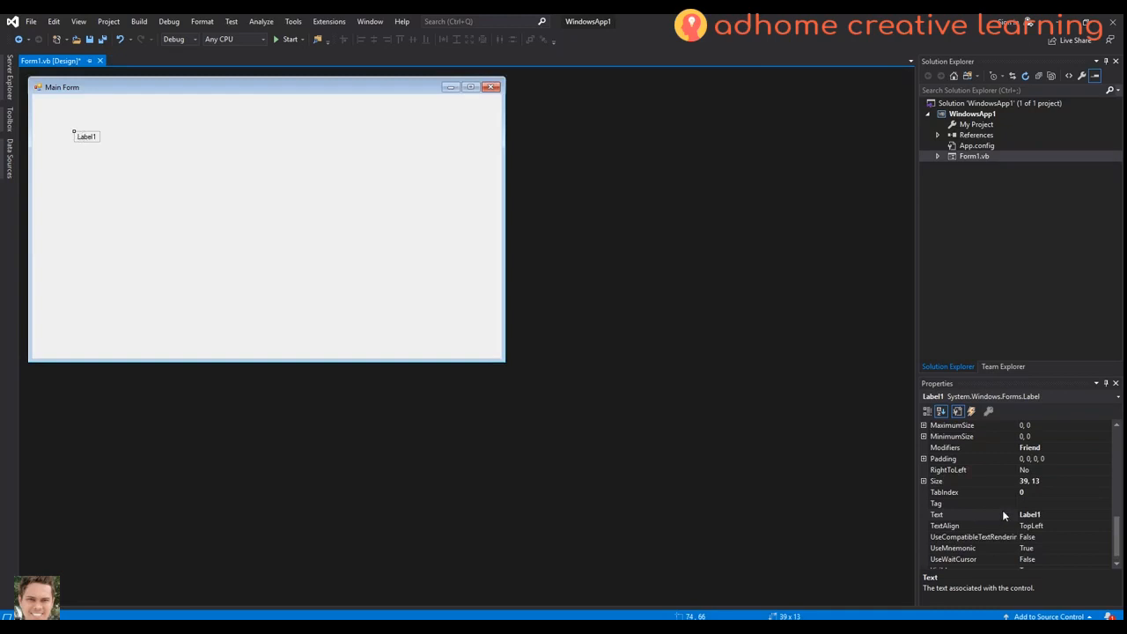
# Set the new label's Text property to "User Name:".
pyautogui.scroll(10, 994, 466)
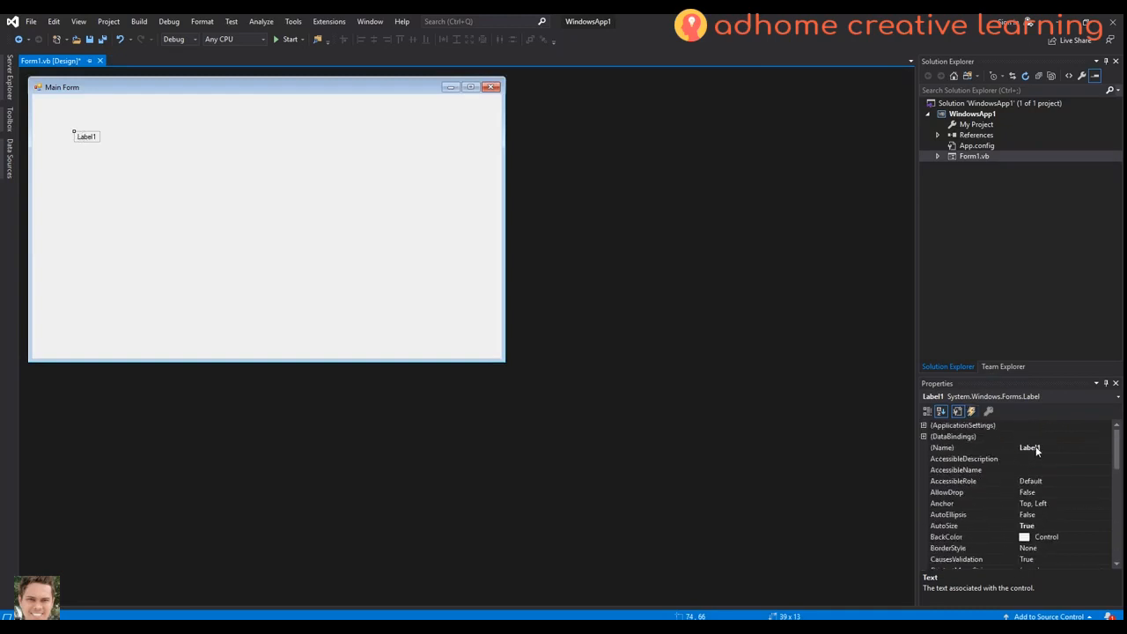
pyautogui.scroll(-4, 1013, 466)
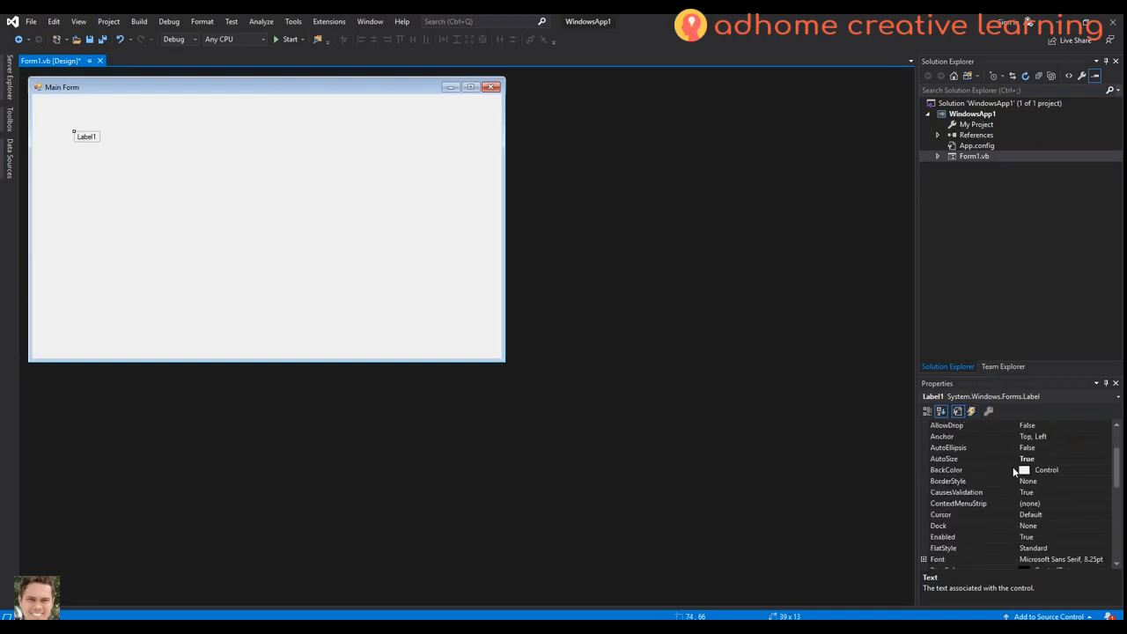
pyautogui.scroll(-4, 1012, 466)
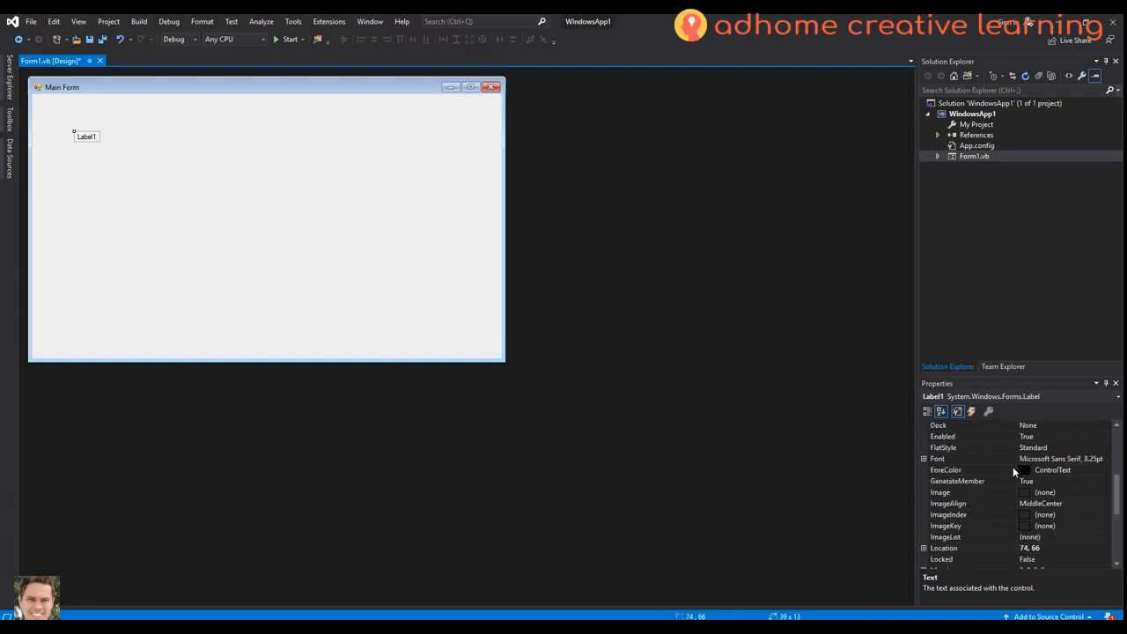
pyautogui.scroll(-1, 1012, 471)
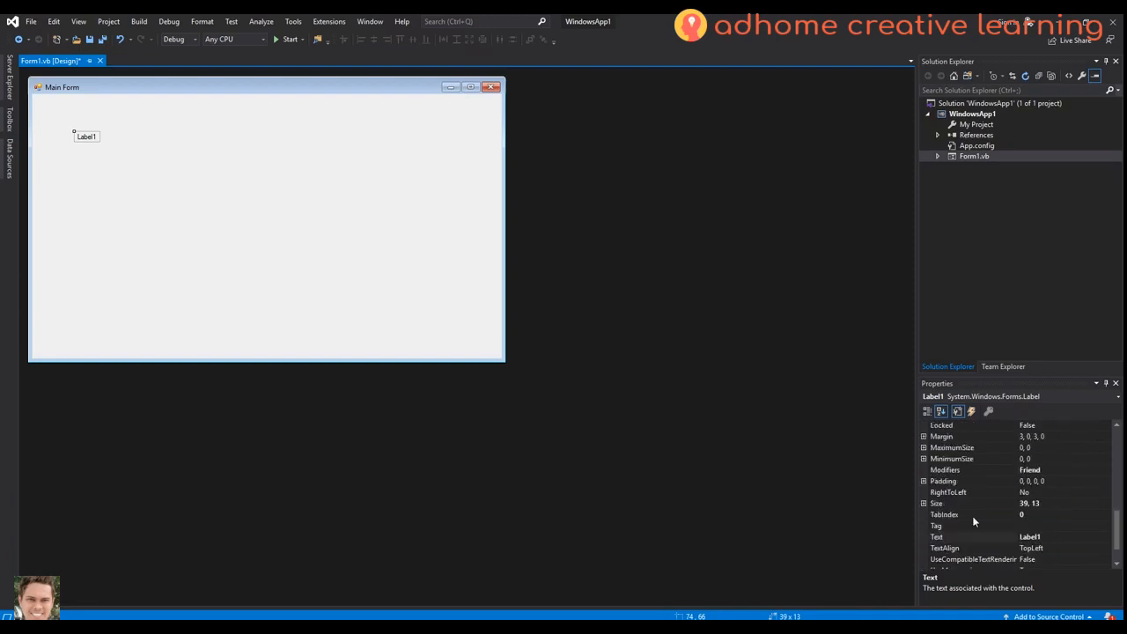
pyautogui.click(999, 536)
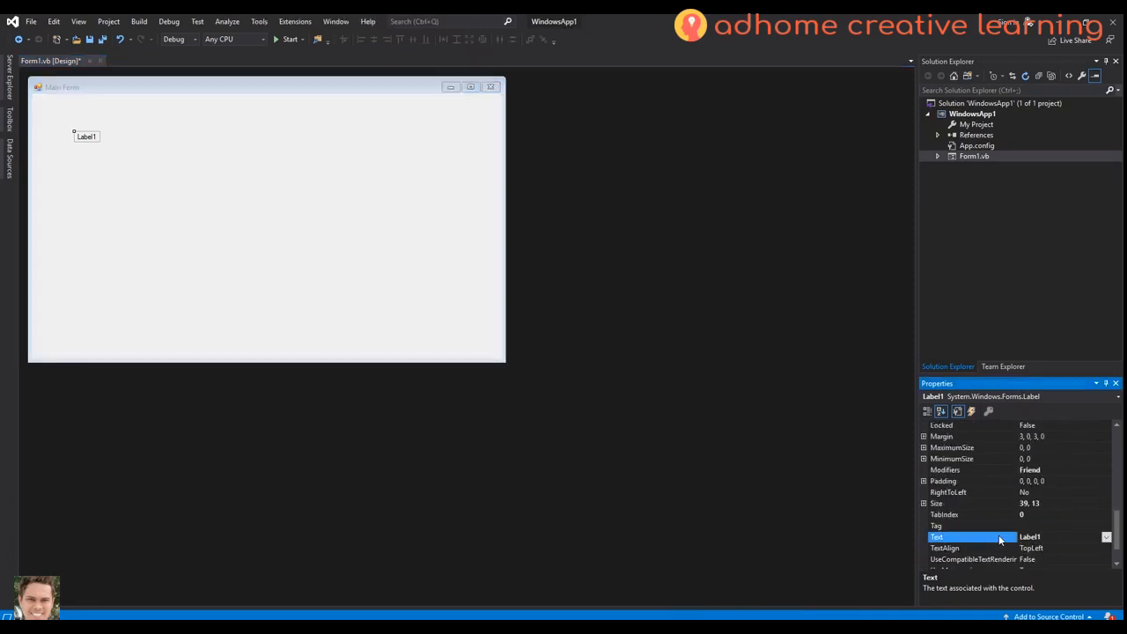
pyautogui.scroll(-1, 999, 536)
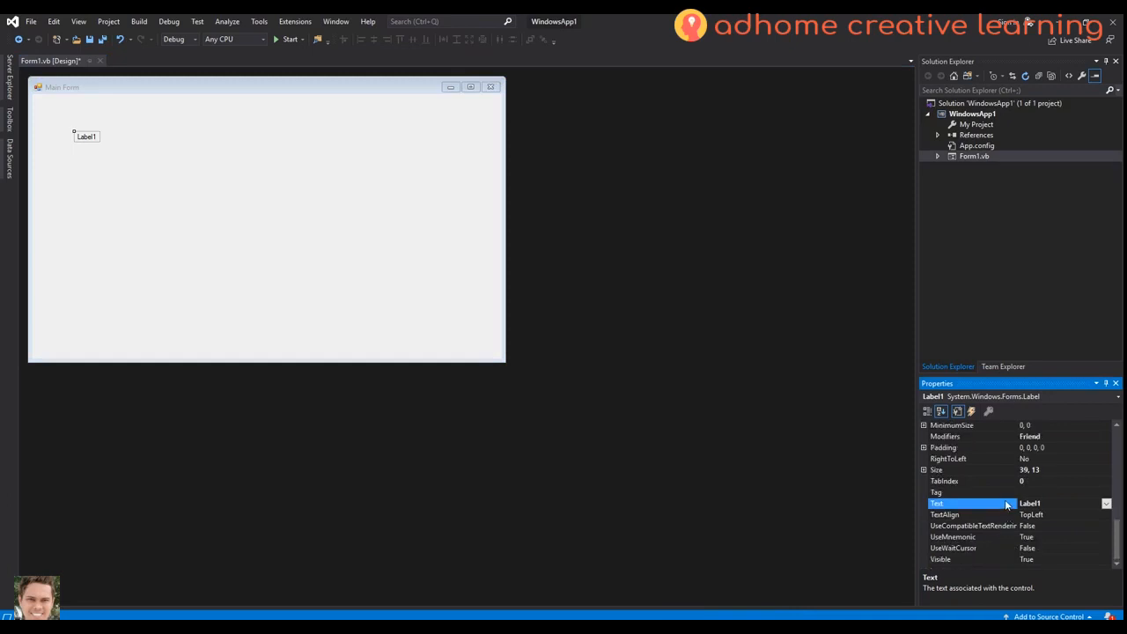
pyautogui.doubleClick(1006, 505)
pyautogui.write('Z')
pyautogui.write('ser Nam')
pyautogui.write('e:')
pyautogui.press('Return')
pyautogui.click(129, 161)
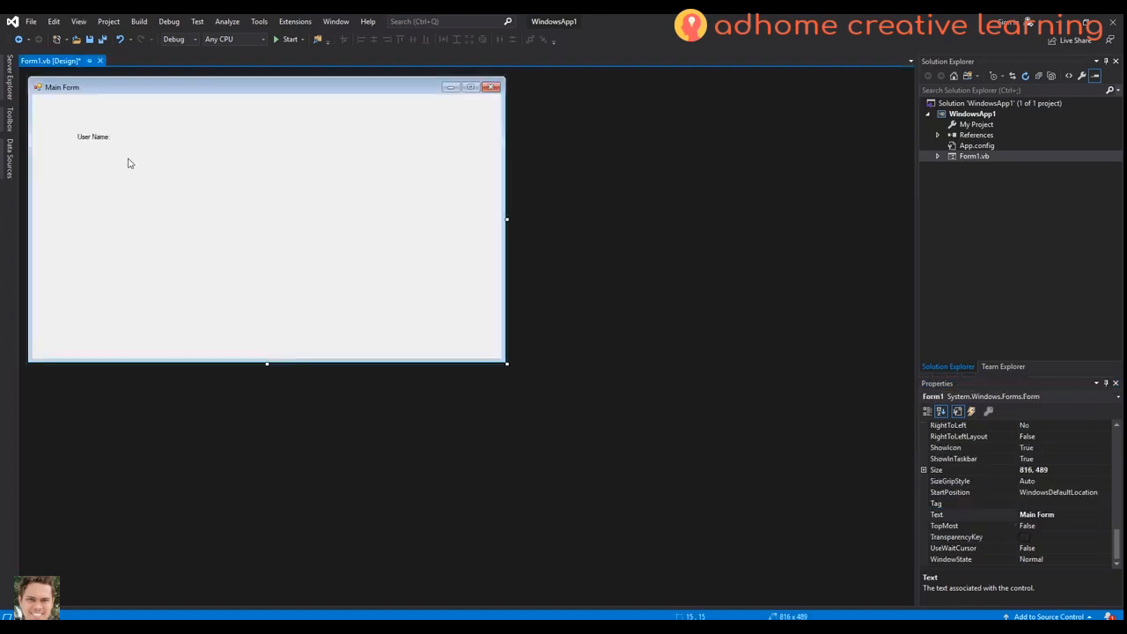
# Search the form controls for "text" and add a TextBox about 190 x 20 beside the "User Name:" label.
pyautogui.click(11, 128)
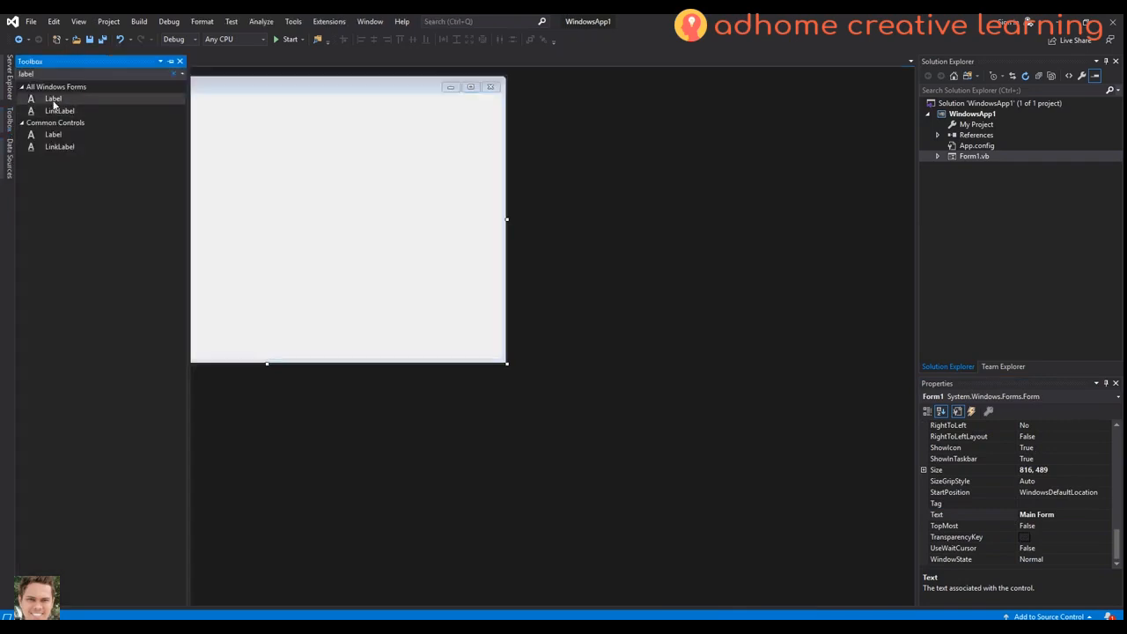
pyautogui.moveTo(77, 75); pyautogui.dragTo(2, 76)
pyautogui.write('te')
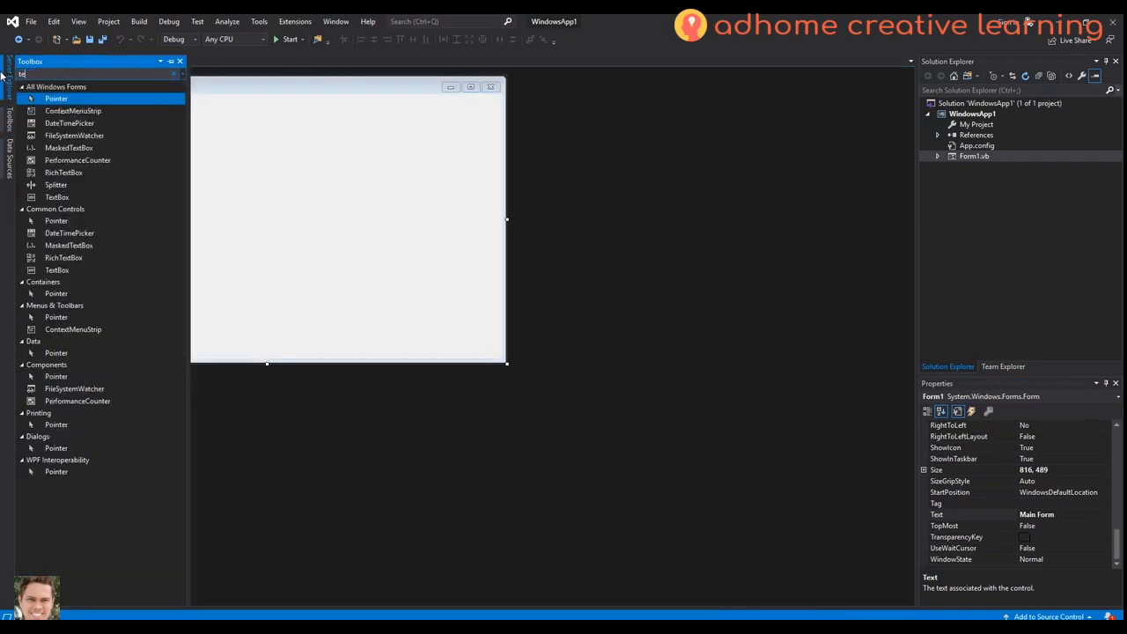
pyautogui.write('xt')
pyautogui.moveTo(57, 137); pyautogui.dragTo(228, 140)
pyautogui.click(255, 173)
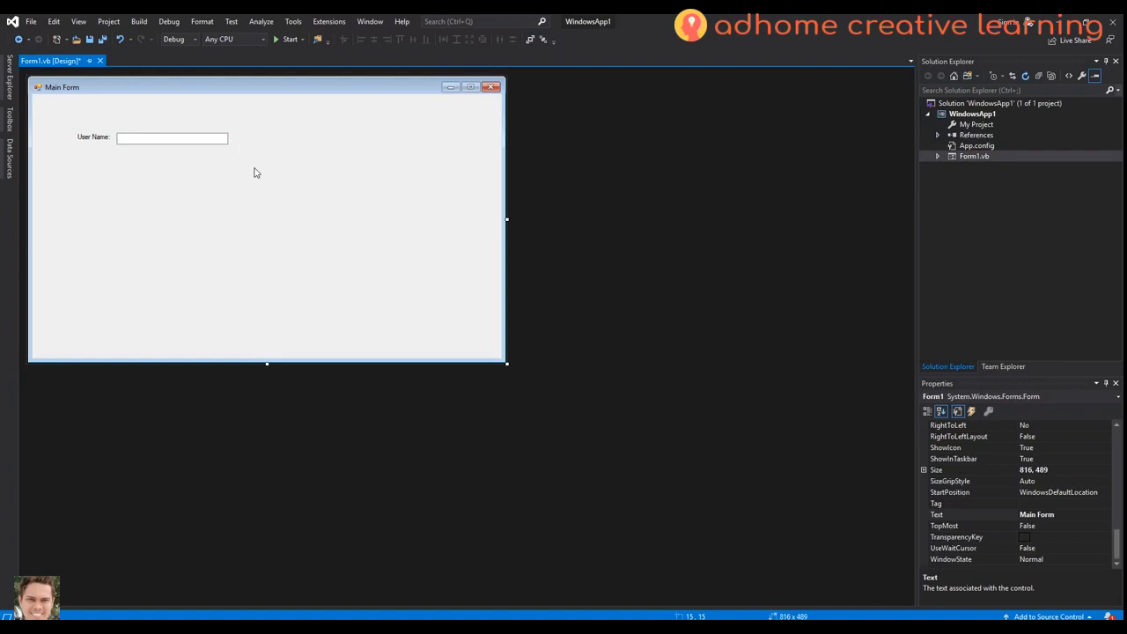
# Set the (Name) property of the text box beside the "User Name:" label to txtUser.
pyautogui.click(178, 139)
pyautogui.scroll(12, 1002, 471)
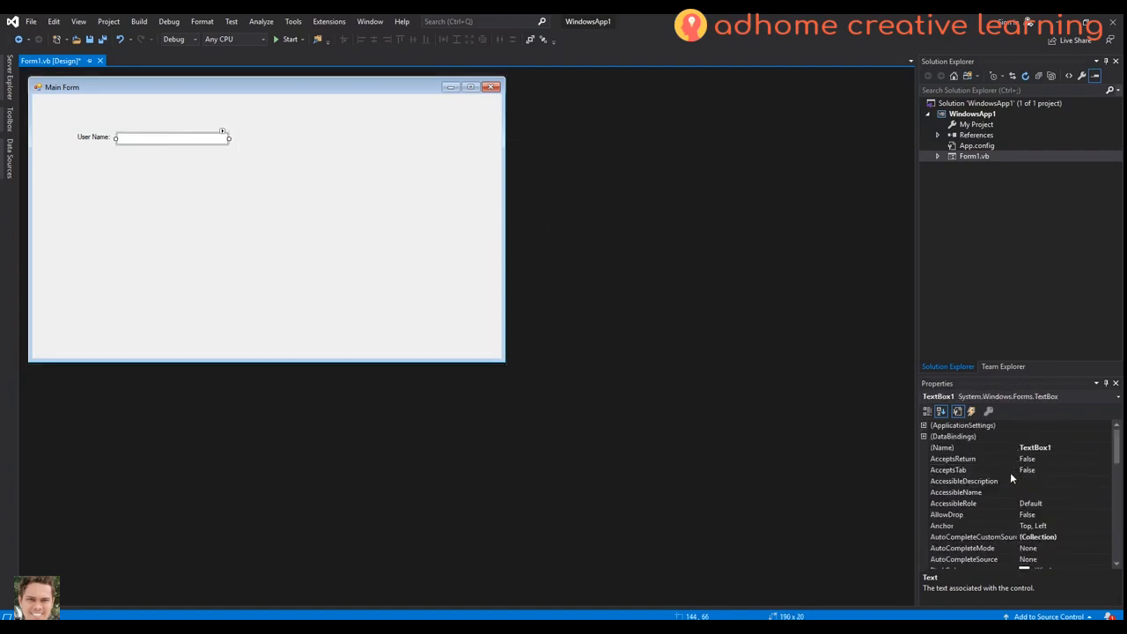
pyautogui.click(1004, 447)
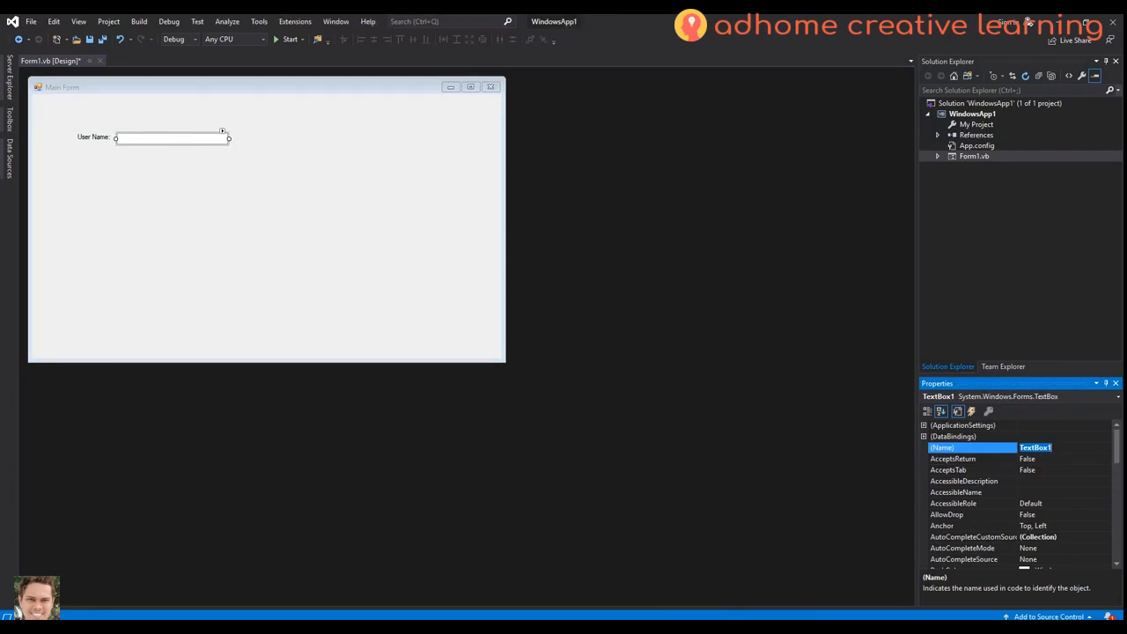
pyautogui.write('txtUser')
pyautogui.press('Return')
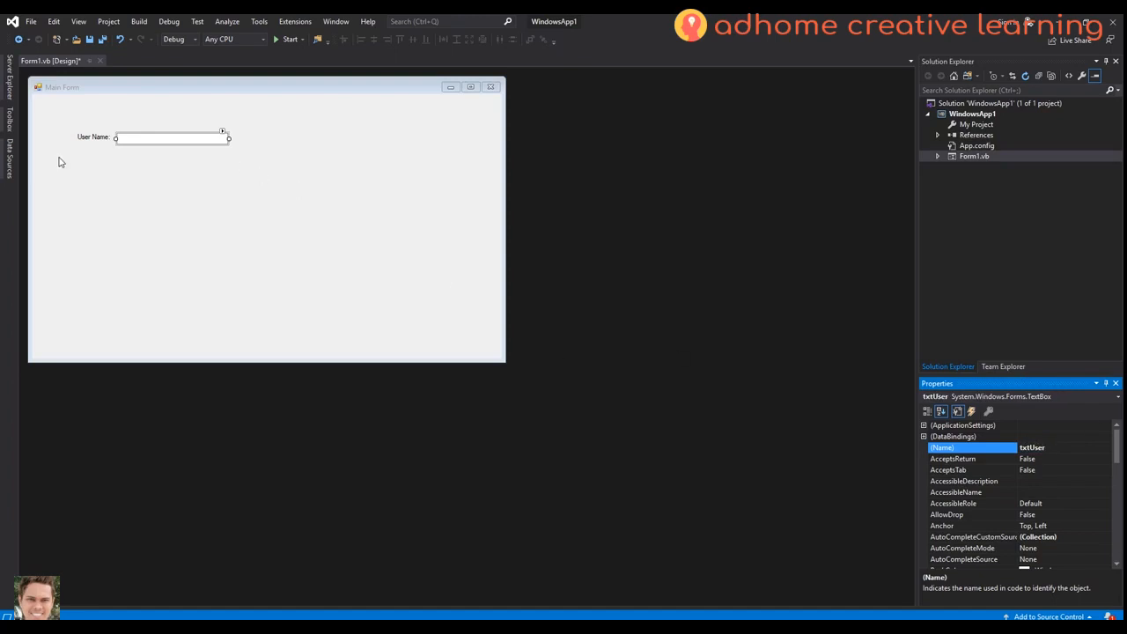
# Duplicate the "User Name:" label and its text box, placing the copies directly below the originals at about 74, 92 and 144, 92.
pyautogui.click(91, 136)
pyautogui.hotkey('ctrl', 'c')
pyautogui.click(166, 164)
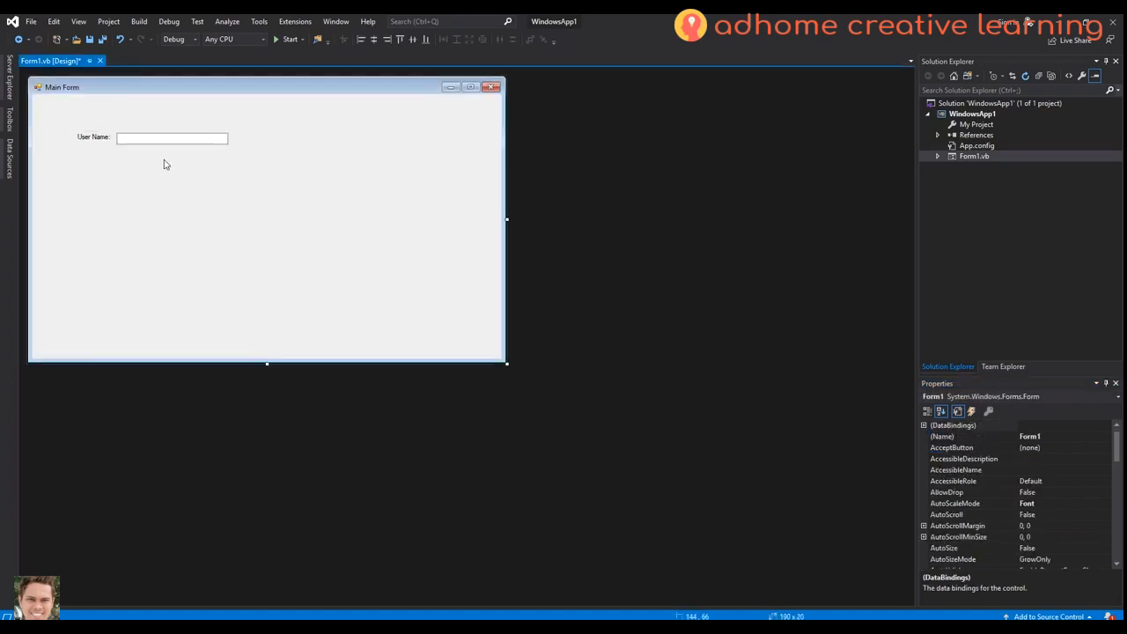
pyautogui.hotkey('ctrl', 'v')
pyautogui.moveTo(249, 224); pyautogui.dragTo(138, 152)
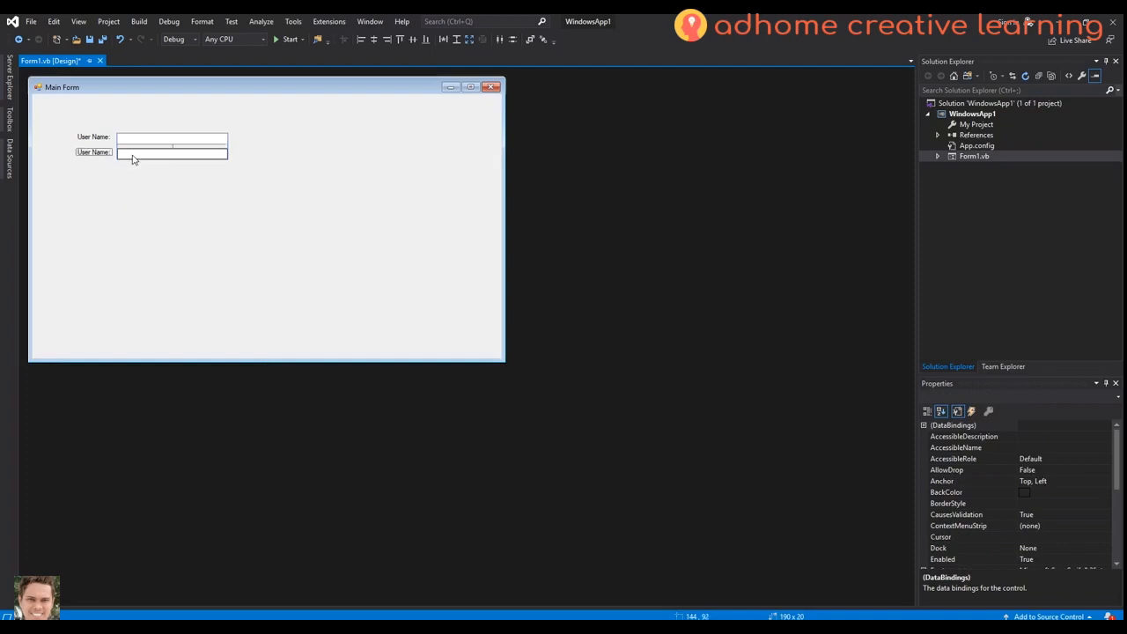
pyautogui.click(147, 188)
# Set the (Name) property of the copied label in the second row to lblPassword.
pyautogui.click(91, 153)
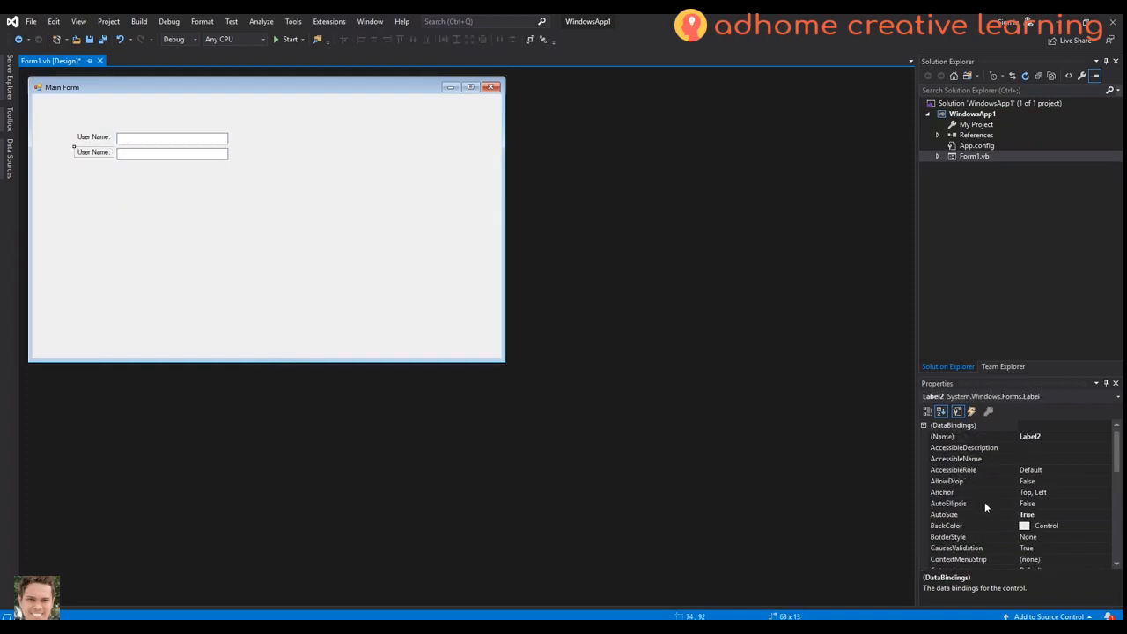
pyautogui.click(1002, 436)
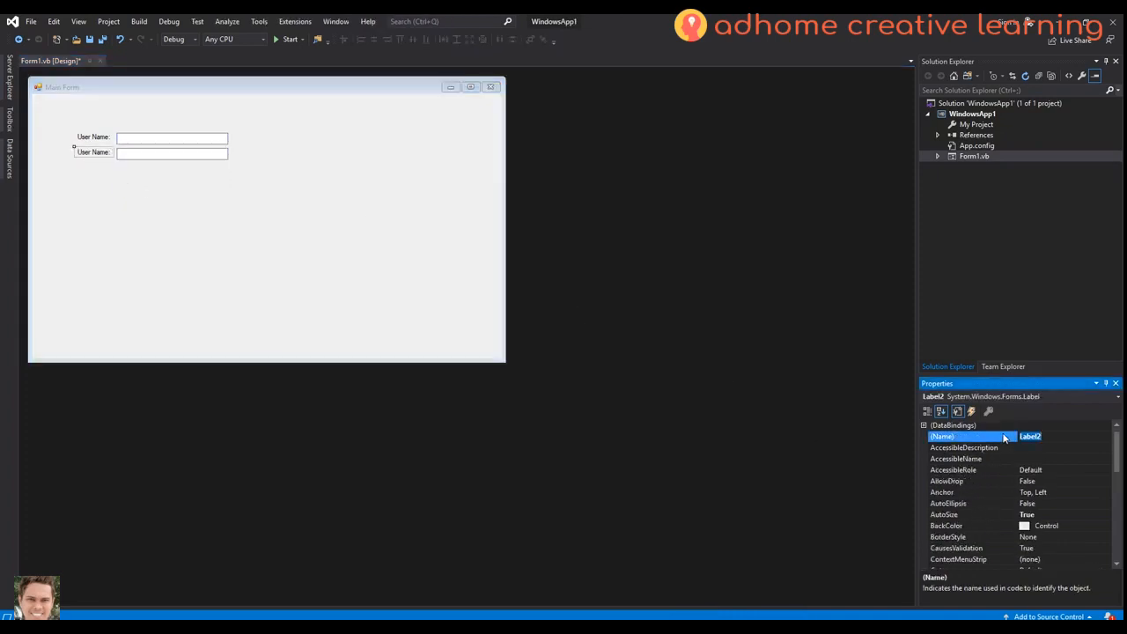
pyautogui.write('Pass')
pyautogui.write('word')
pyautogui.press('Return')
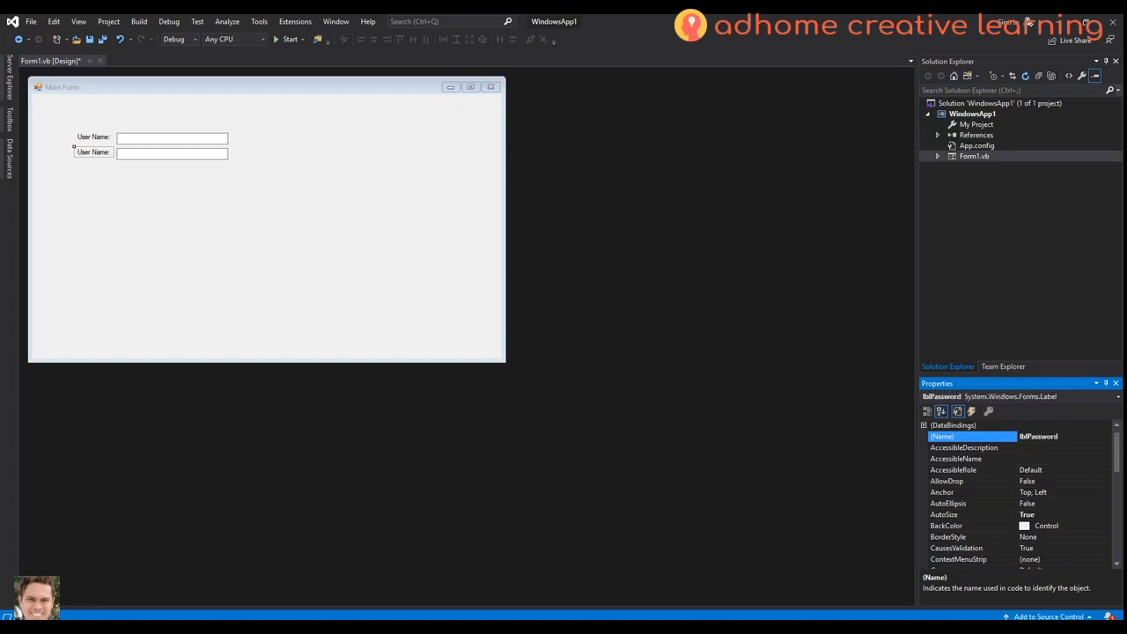
# Set the Text property of the second-row label to "Password:".
pyautogui.click(107, 151)
pyautogui.scroll(-3, 1005, 488)
pyautogui.scroll(-5, 1005, 489)
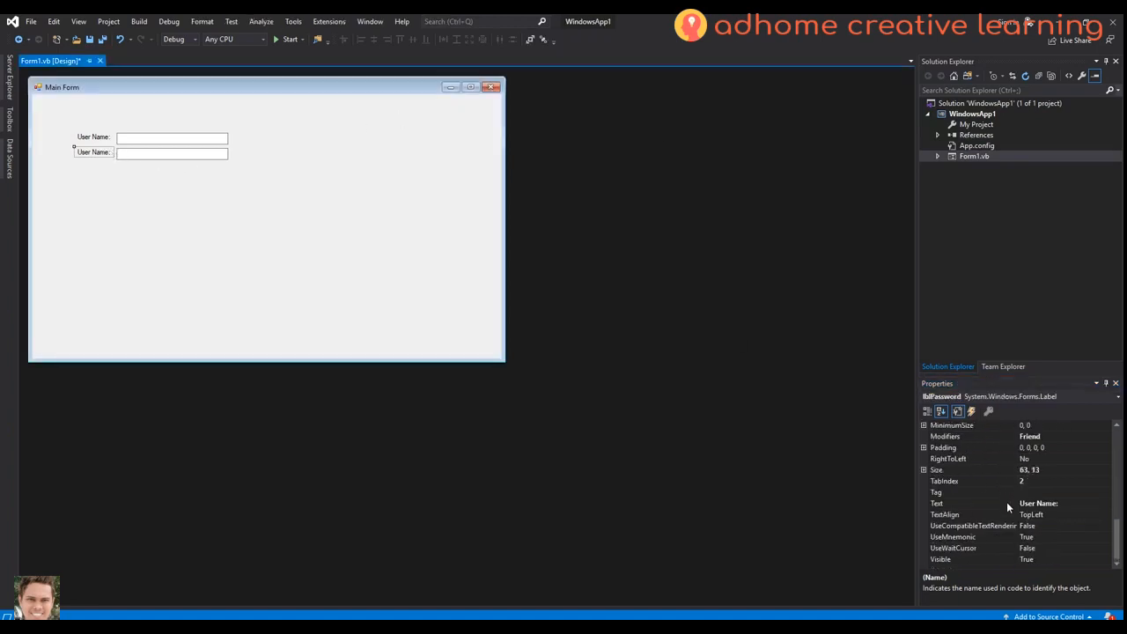
pyautogui.click(1006, 502)
pyautogui.write('Passwo')
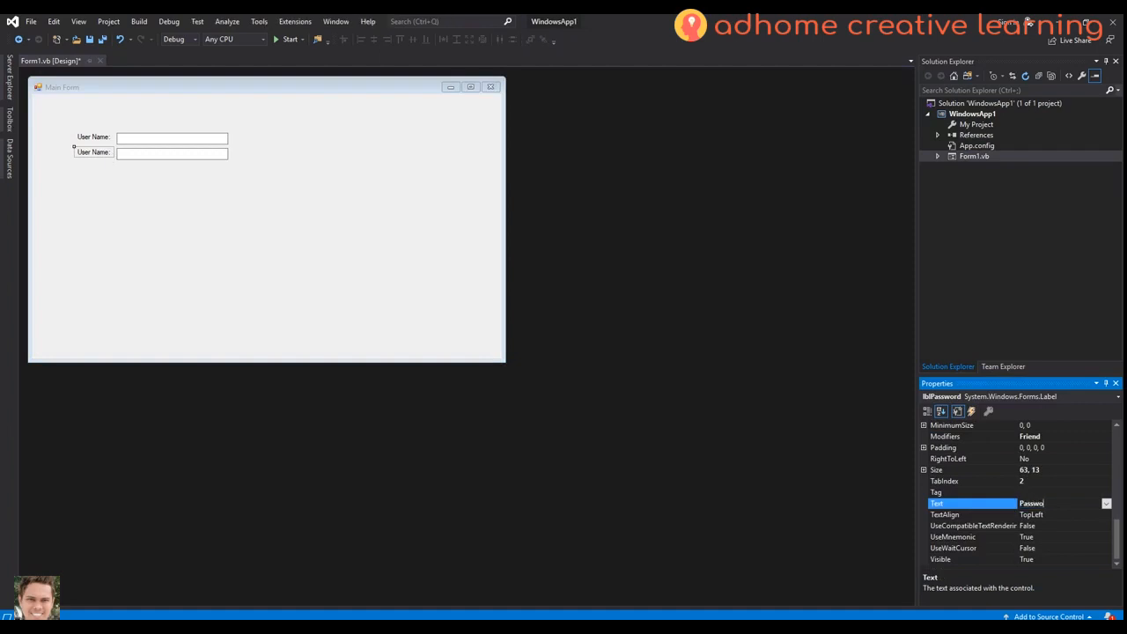
pyautogui.write('rd:')
pyautogui.press('Return')
# Set the (Name) property of the text box beside the "Password:" label to txtPassword.
pyautogui.click(174, 150)
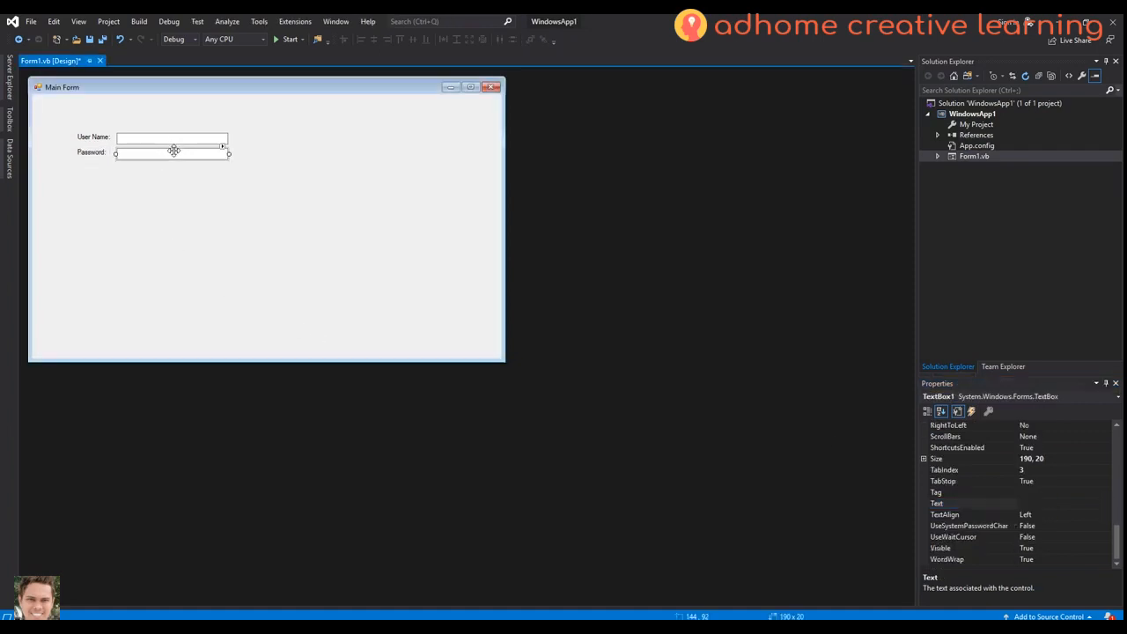
pyautogui.scroll(15, 1003, 449)
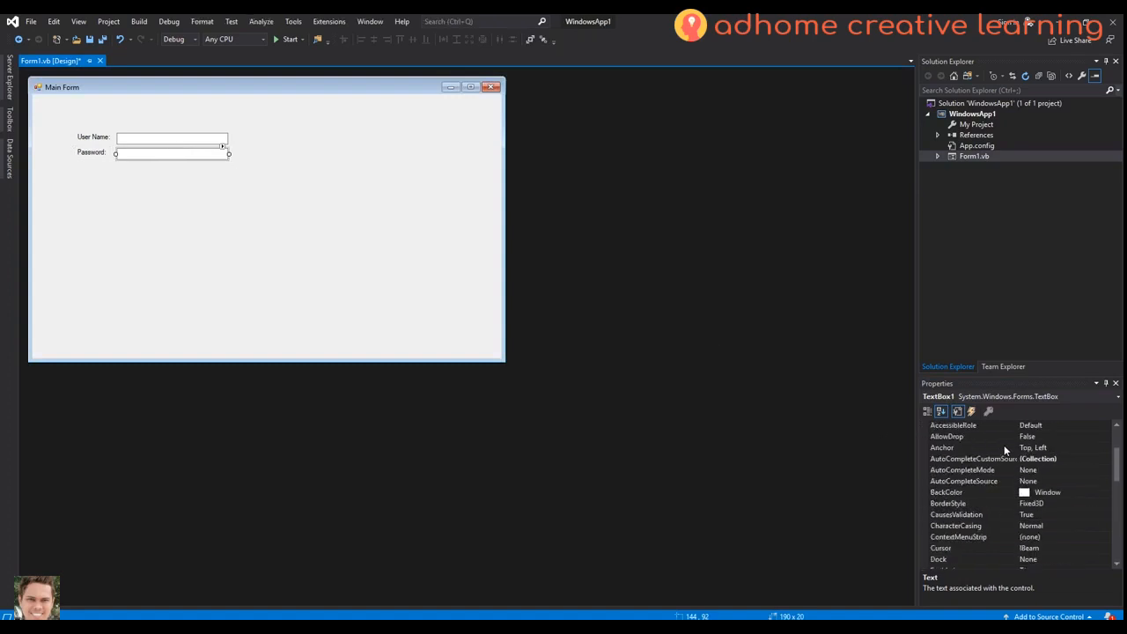
pyautogui.click(1004, 444)
pyautogui.write('t')
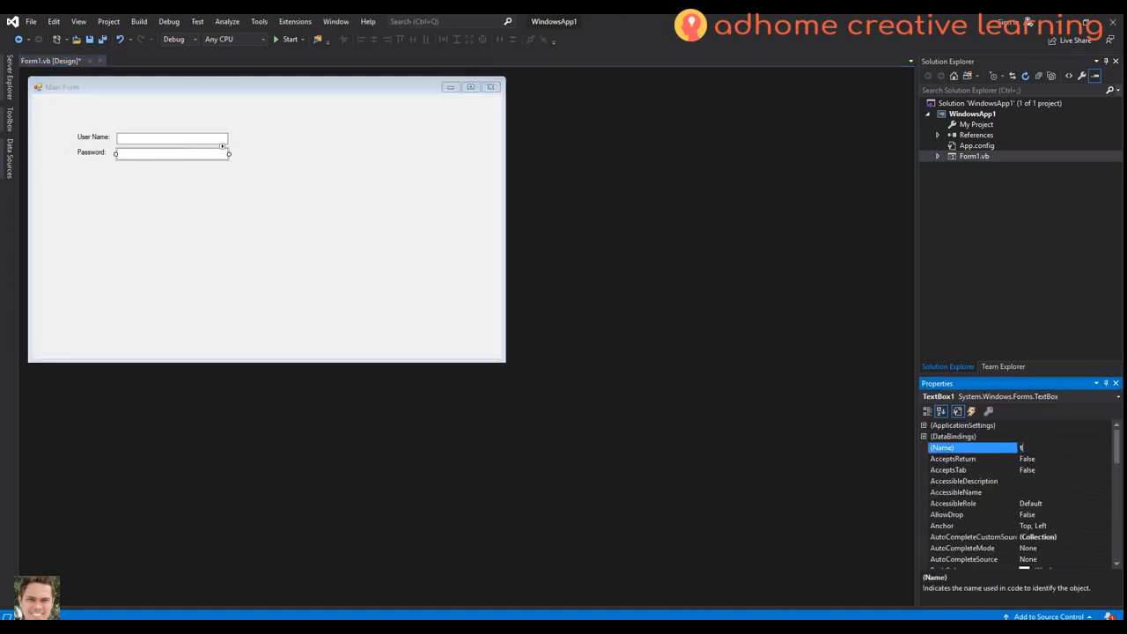
pyautogui.write('xtPassword')
pyautogui.press('Return')
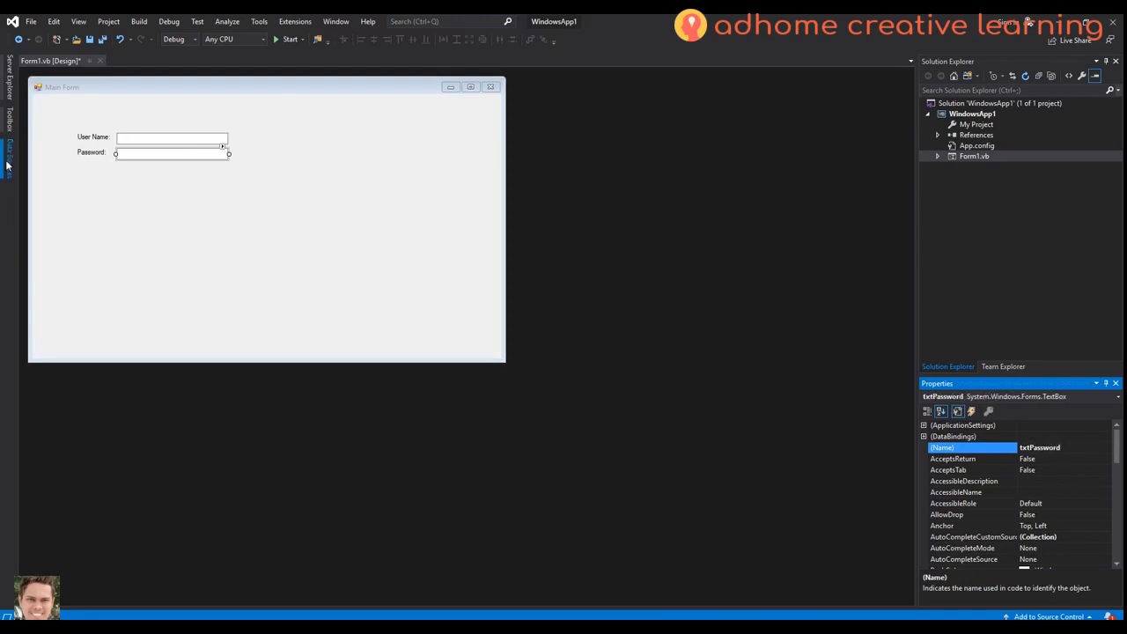
# Search the form controls for "butt" and add a Button below the password text box, at about 165, 140.
pyautogui.click(8, 118)
pyautogui.click(75, 75)
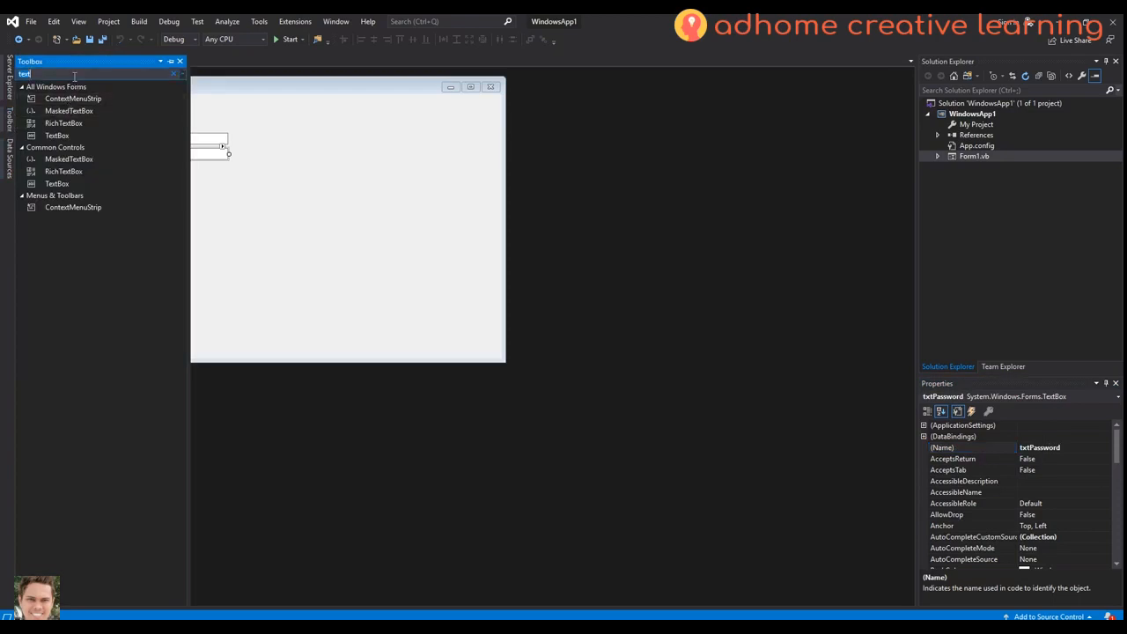
pyautogui.write('butt')
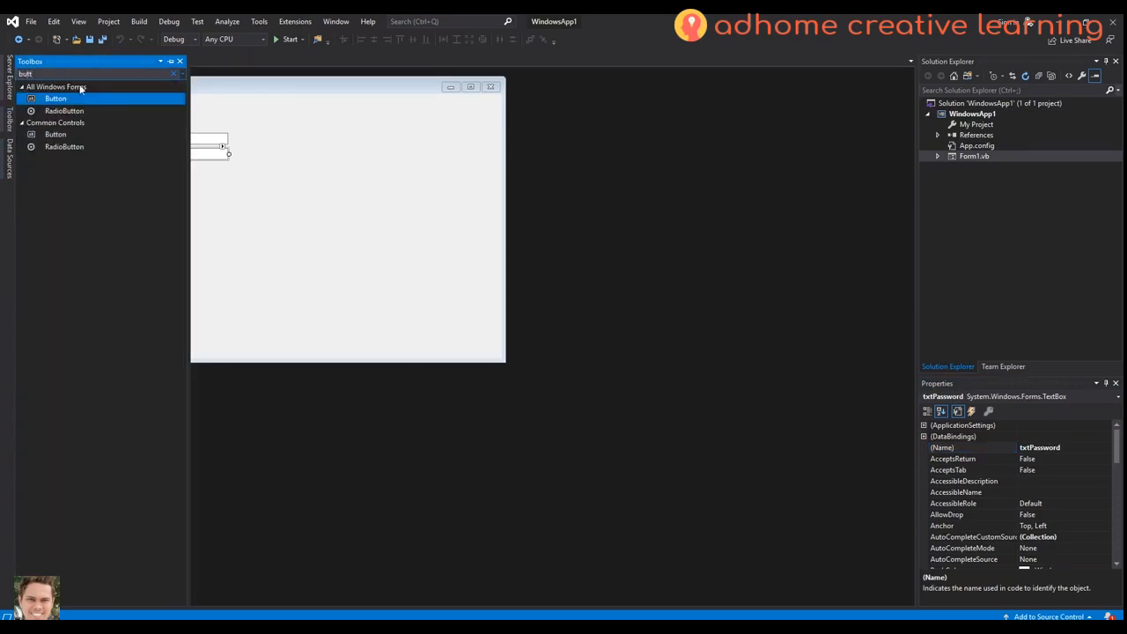
pyautogui.moveTo(55, 100); pyautogui.dragTo(151, 188)
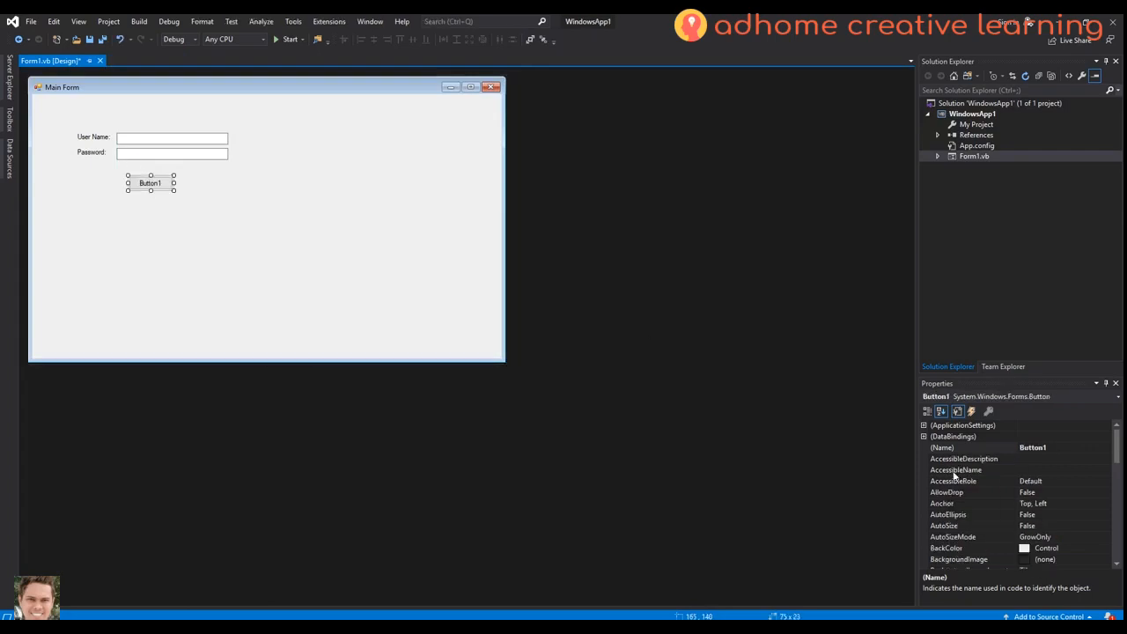
# Set the (Name) property of the new button below the text boxes to btnLogin.
pyautogui.click(996, 448)
pyautogui.write('bt')
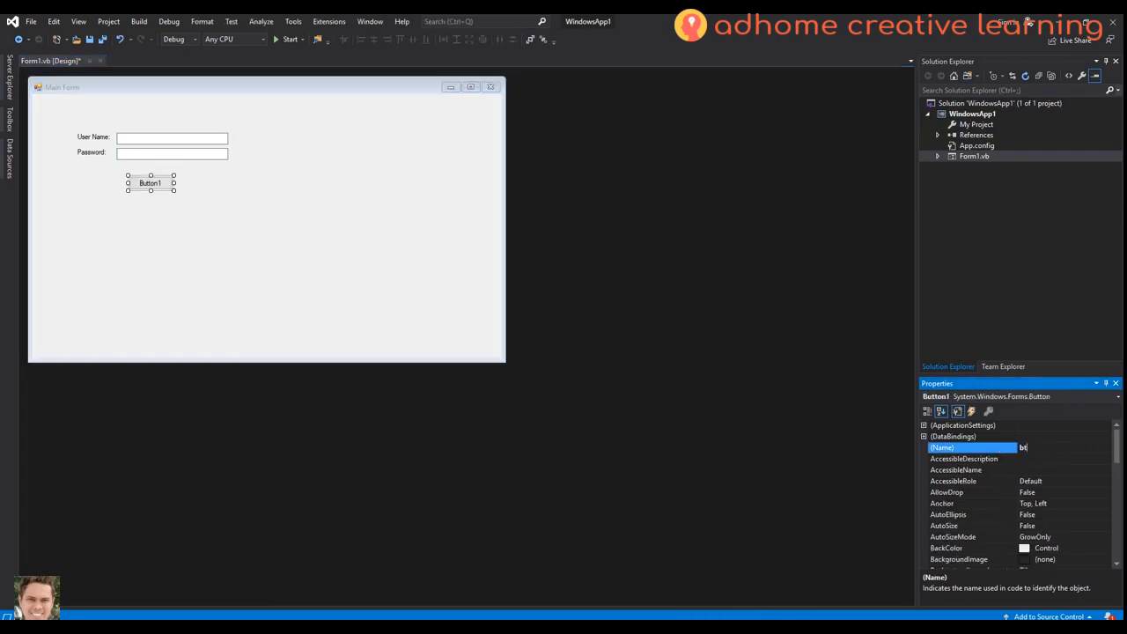
pyautogui.write('nLogin')
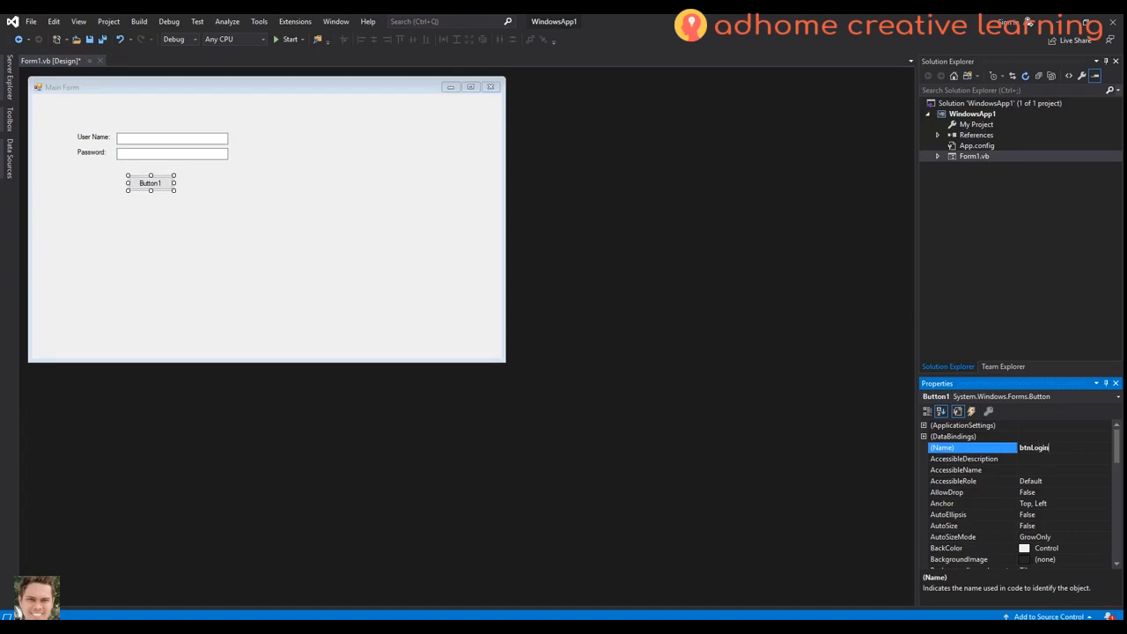
pyautogui.press('Return')
# Set the Text property of the button below the text boxes to "Login".
pyautogui.scroll(-3, 1008, 500)
pyautogui.scroll(-5, 1009, 500)
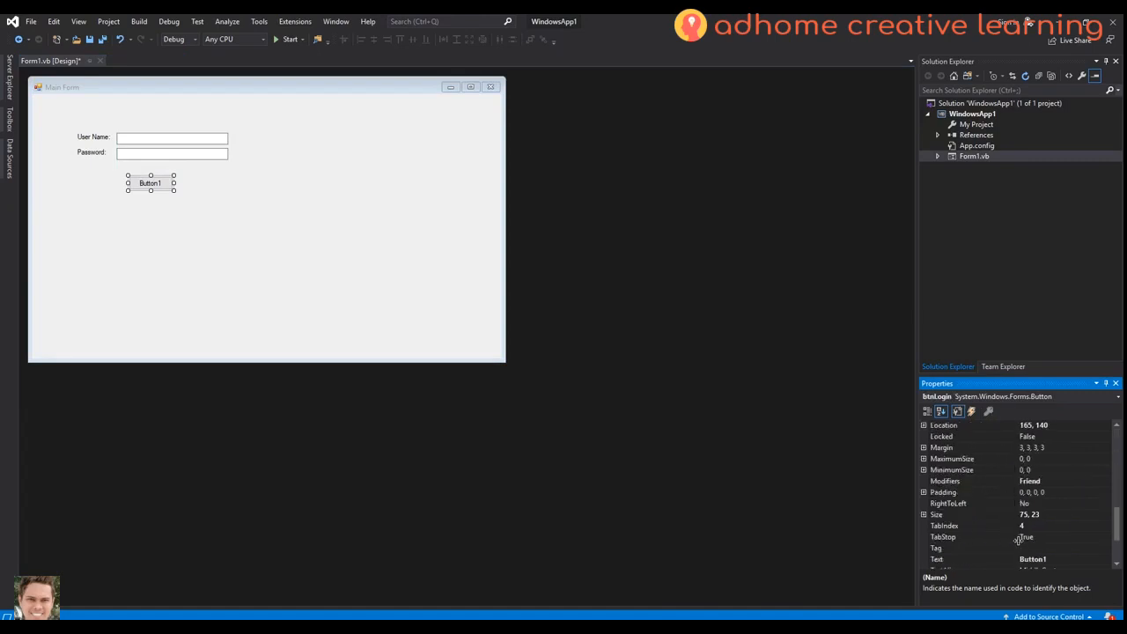
pyautogui.click(995, 481)
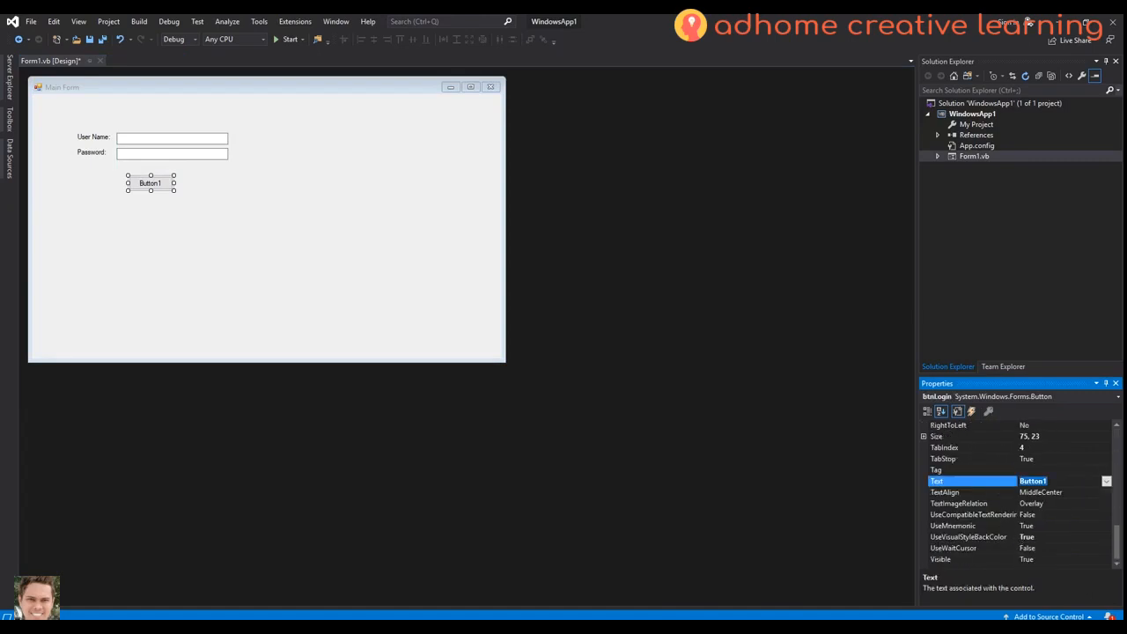
pyautogui.write('Login')
pyautogui.press('Return')
pyautogui.click(252, 176)
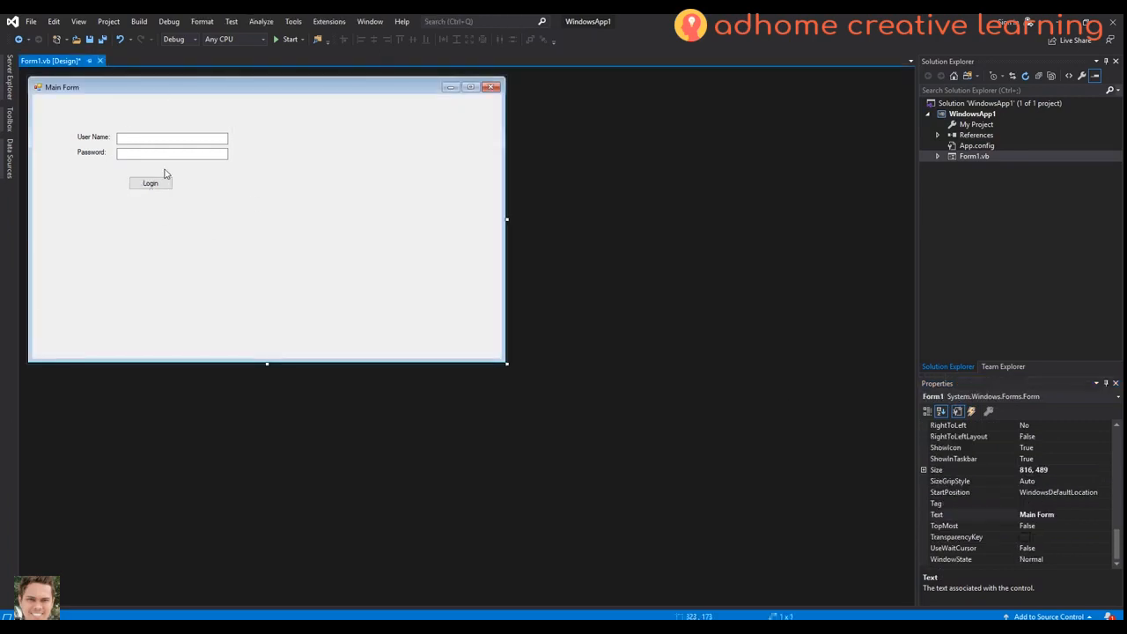